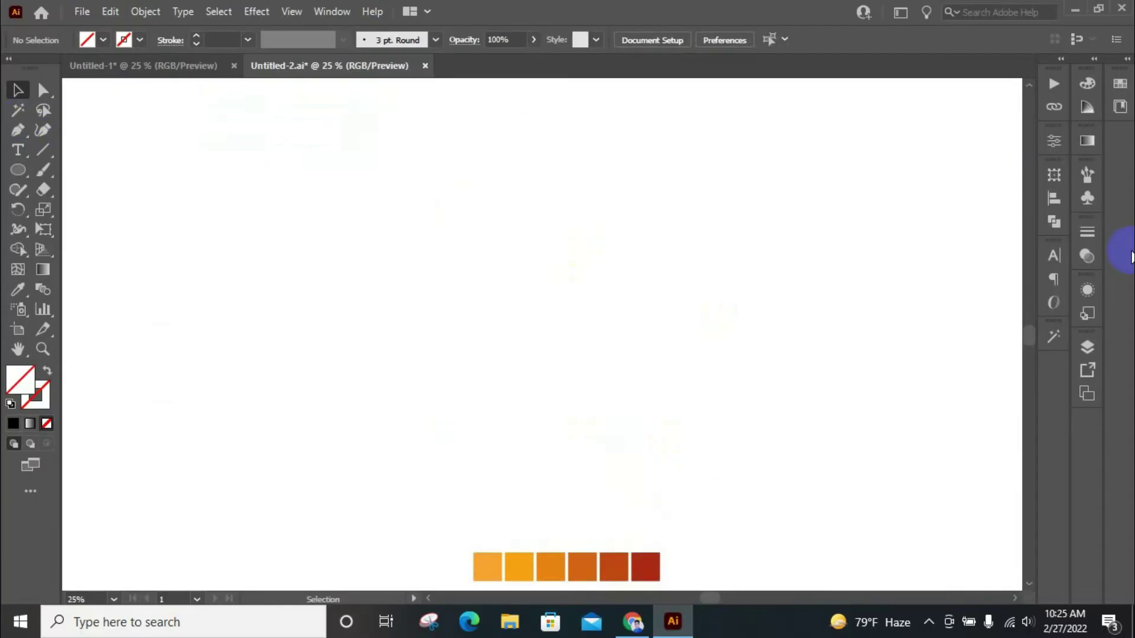
Draw a small exact-size circle with a black outline and no fill
{"action": "left_click", "coordinate": [653, 304]}
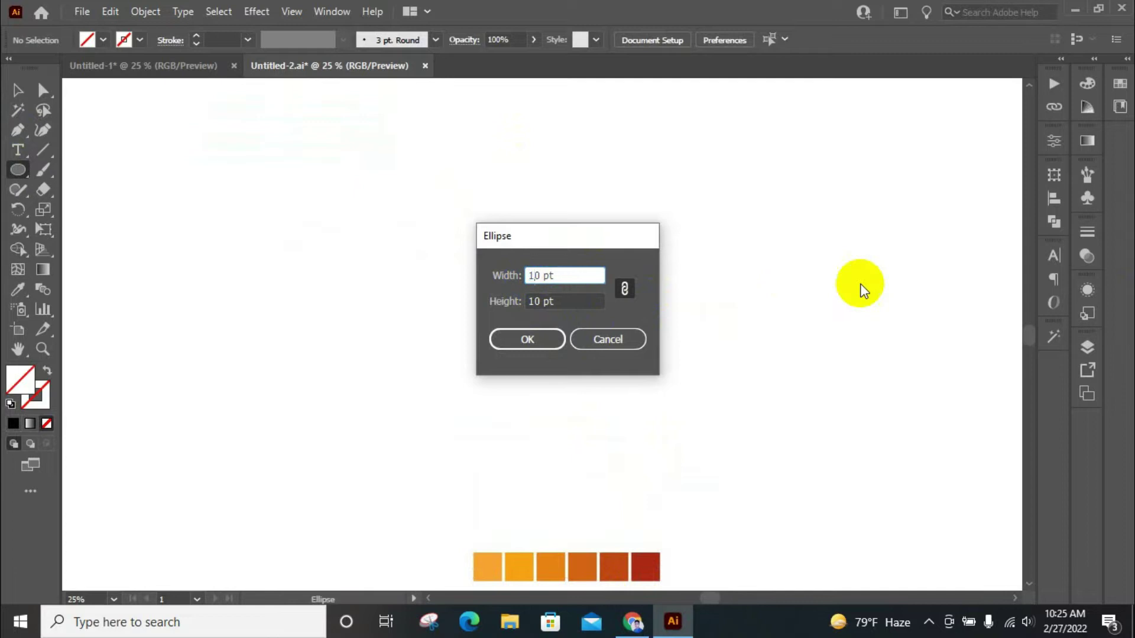
{"action": "left_click", "coordinate": [542, 345]}
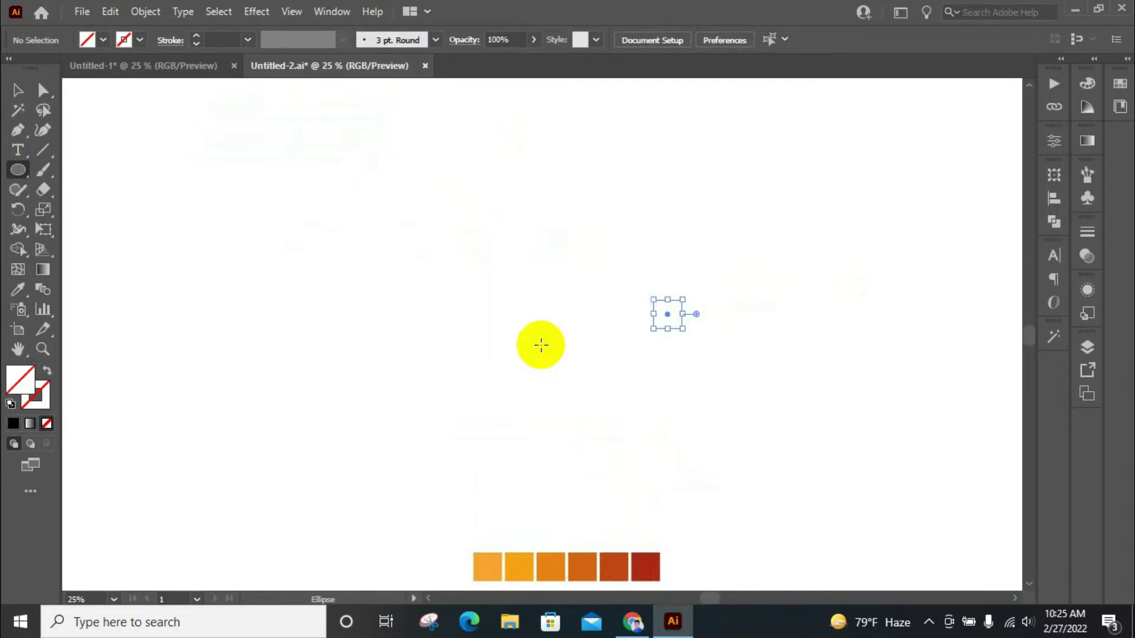
{"action": "left_click", "coordinate": [129, 39]}
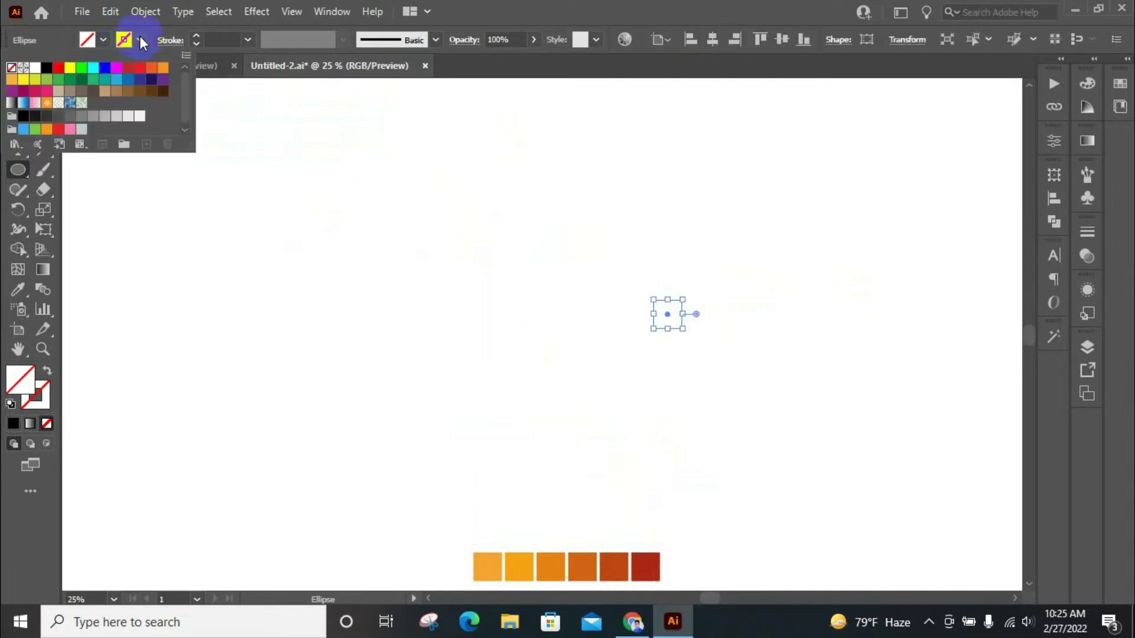
{"action": "left_click", "coordinate": [47, 68]}
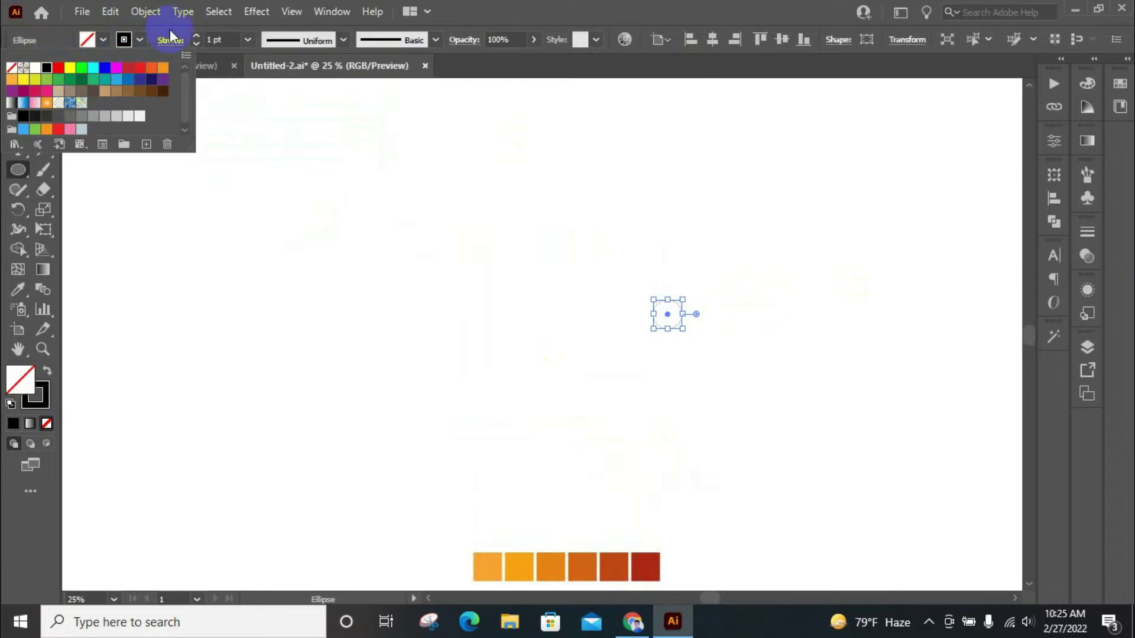
{"action": "left_click", "coordinate": [143, 39]}
Centre the small circle on the artboard with the Align panel
{"action": "left_click", "coordinate": [18, 89]}
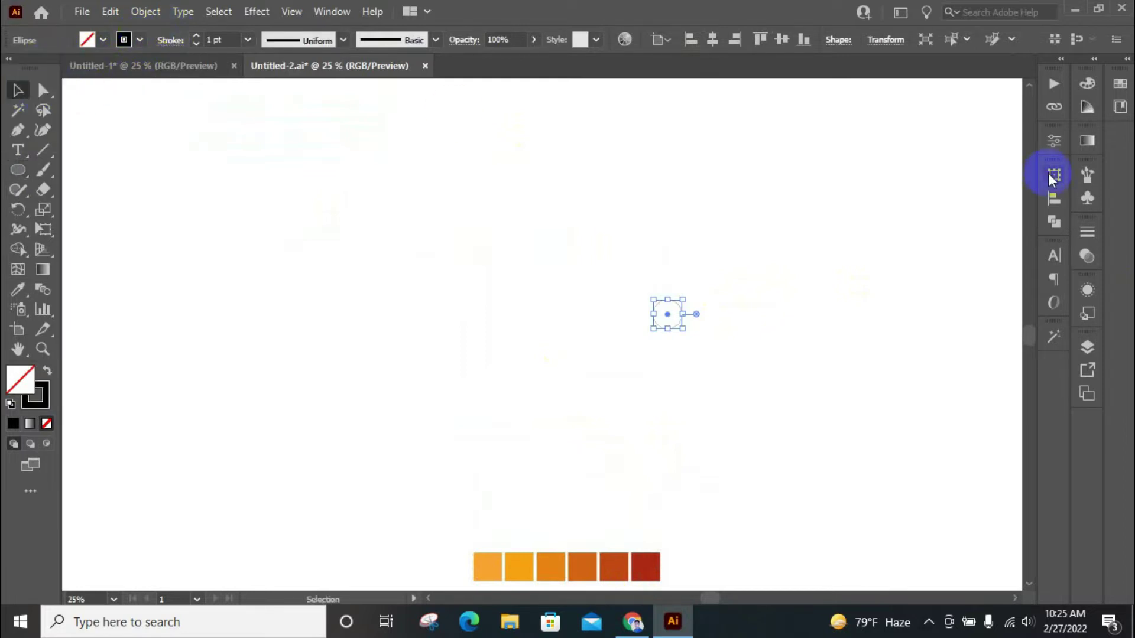
{"action": "left_click", "coordinate": [1053, 198]}
{"action": "left_click", "coordinate": [889, 213]}
{"action": "left_click", "coordinate": [962, 212]}
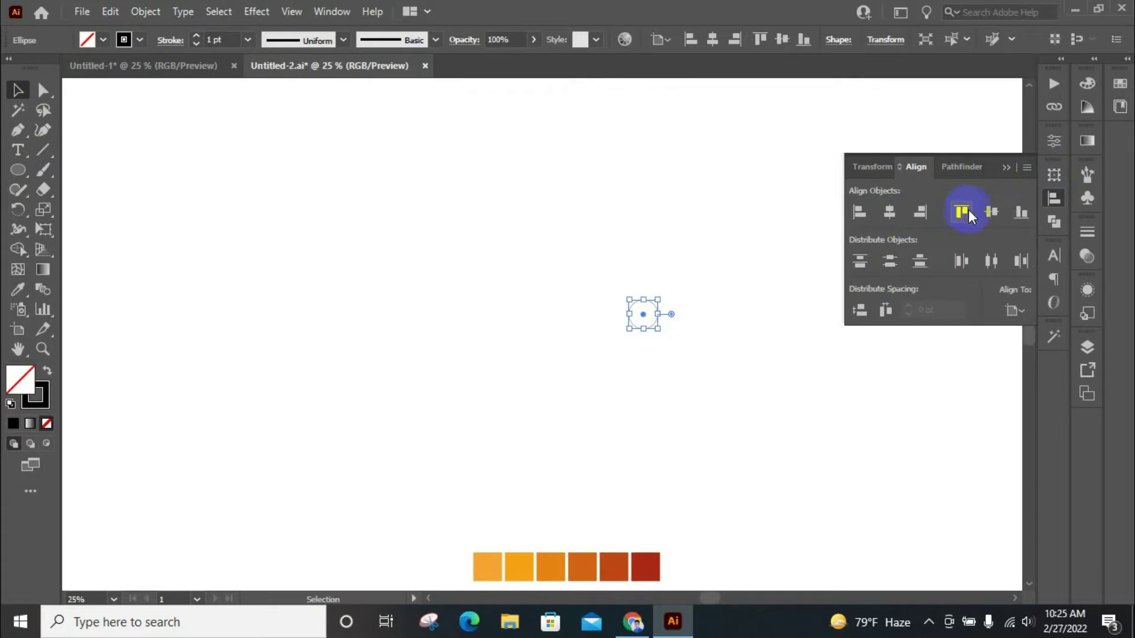
{"action": "left_click", "coordinate": [1053, 197]}
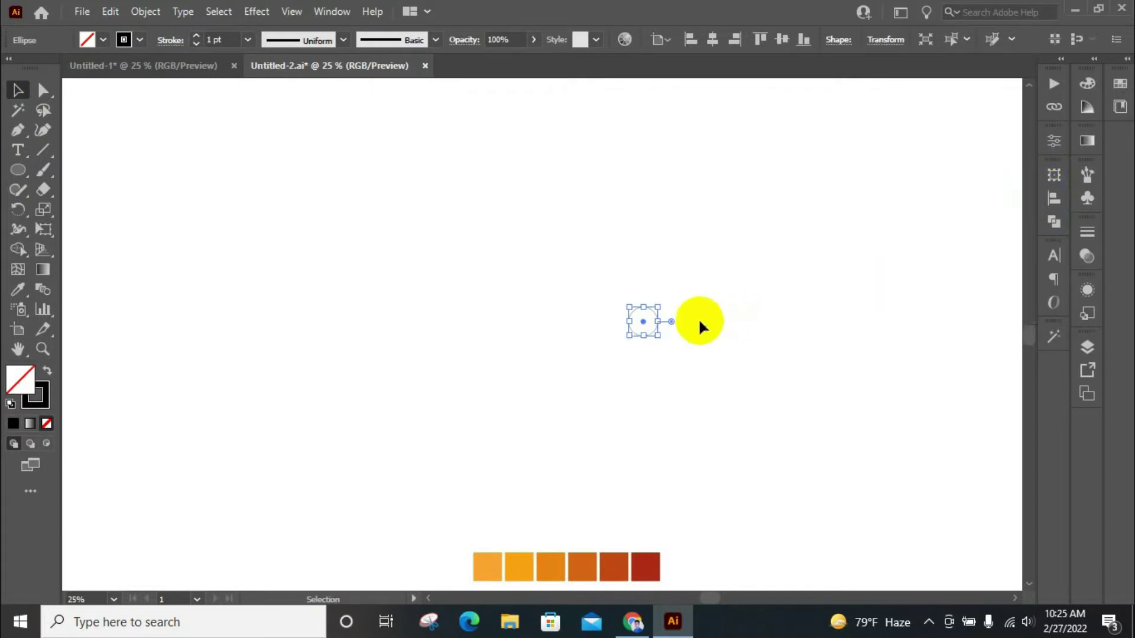
Draw a second, larger circle 250 pt in size
{"action": "left_click", "coordinate": [20, 172]}
{"action": "left_click", "coordinate": [529, 282]}
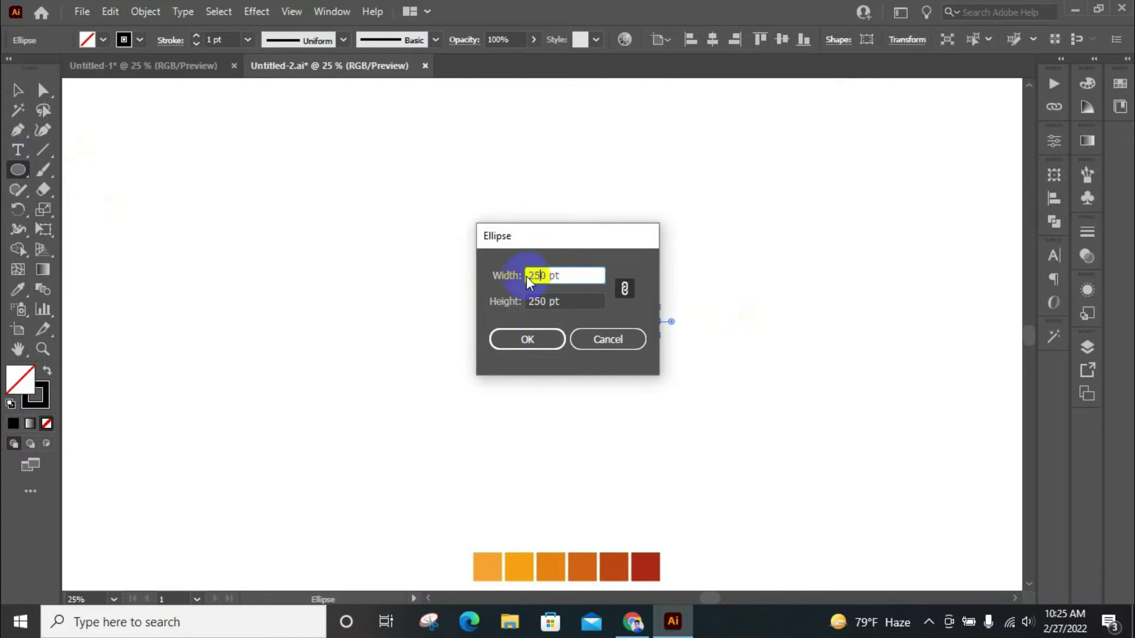
{"action": "left_click", "coordinate": [525, 338]}
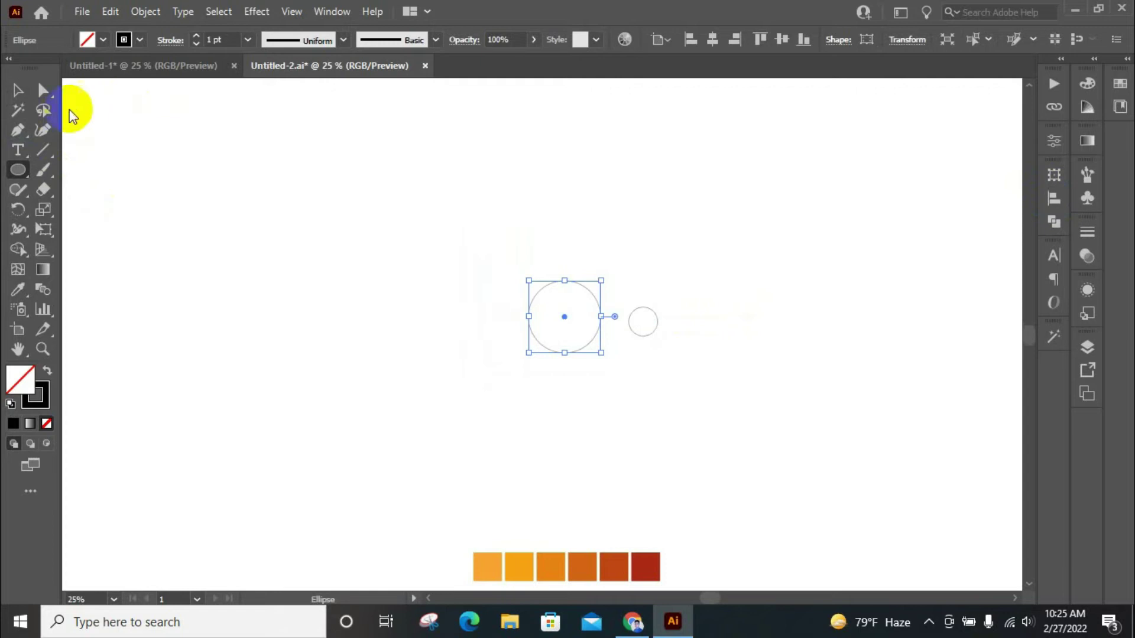
Align both circles to share the same horizontal and vertical centre
{"action": "left_click", "coordinate": [13, 90]}
{"action": "left_click_drag", "start_coordinate": [296, 257], "coordinate": [783, 400]}
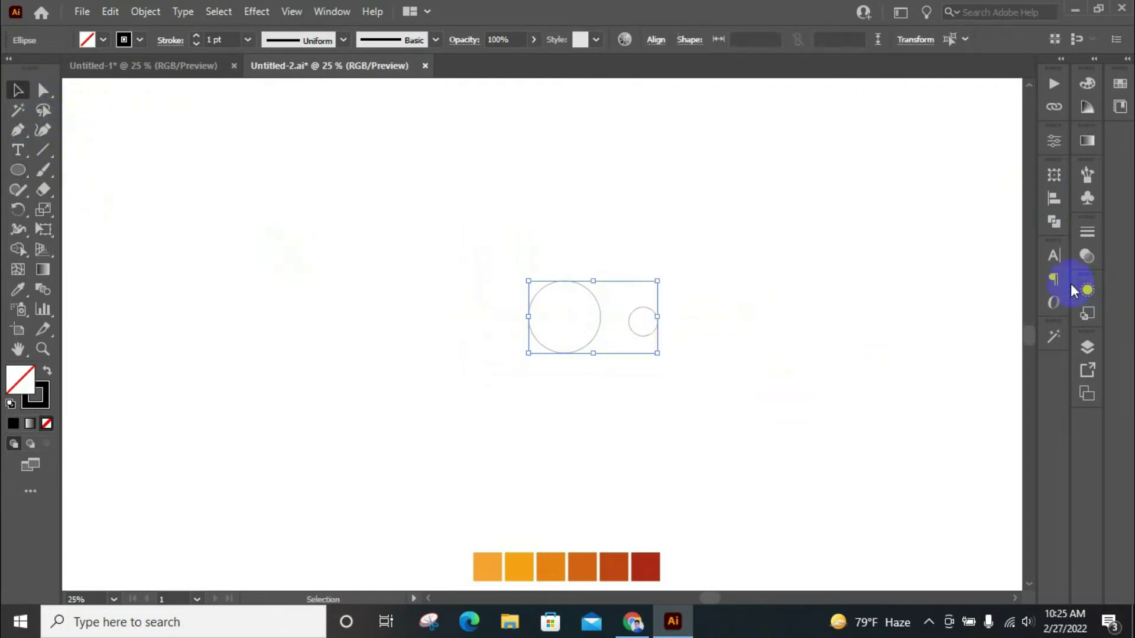
{"action": "left_click", "coordinate": [1052, 204]}
{"action": "left_click", "coordinate": [888, 213]}
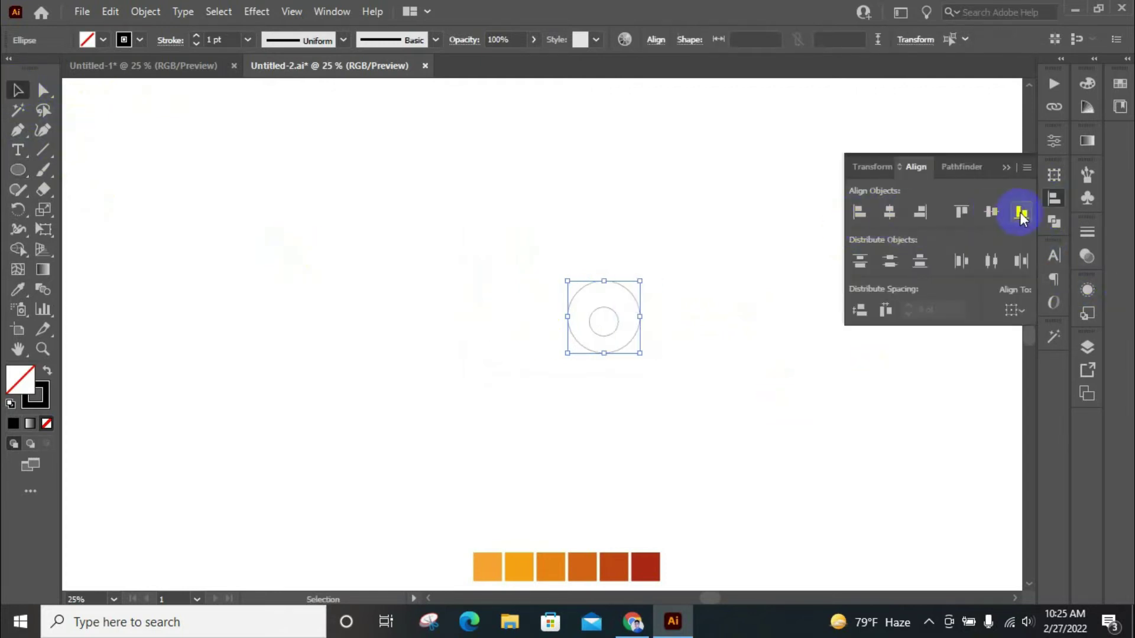
{"action": "left_click", "coordinate": [993, 213]}
{"action": "left_click", "coordinate": [1047, 204]}
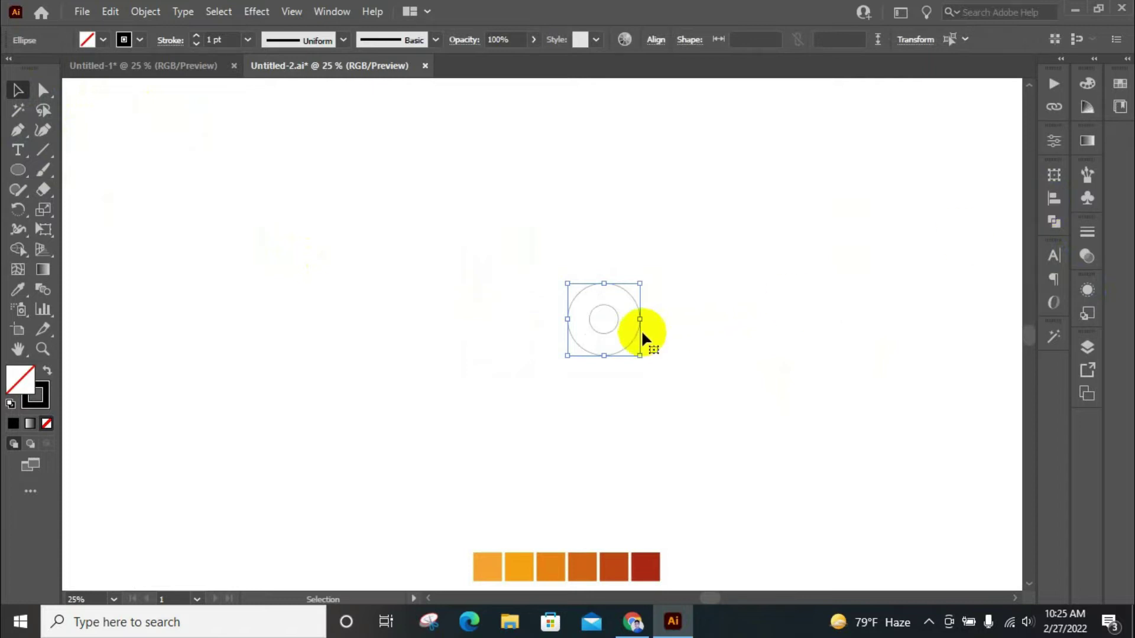
{"action": "left_click", "coordinate": [679, 332]}
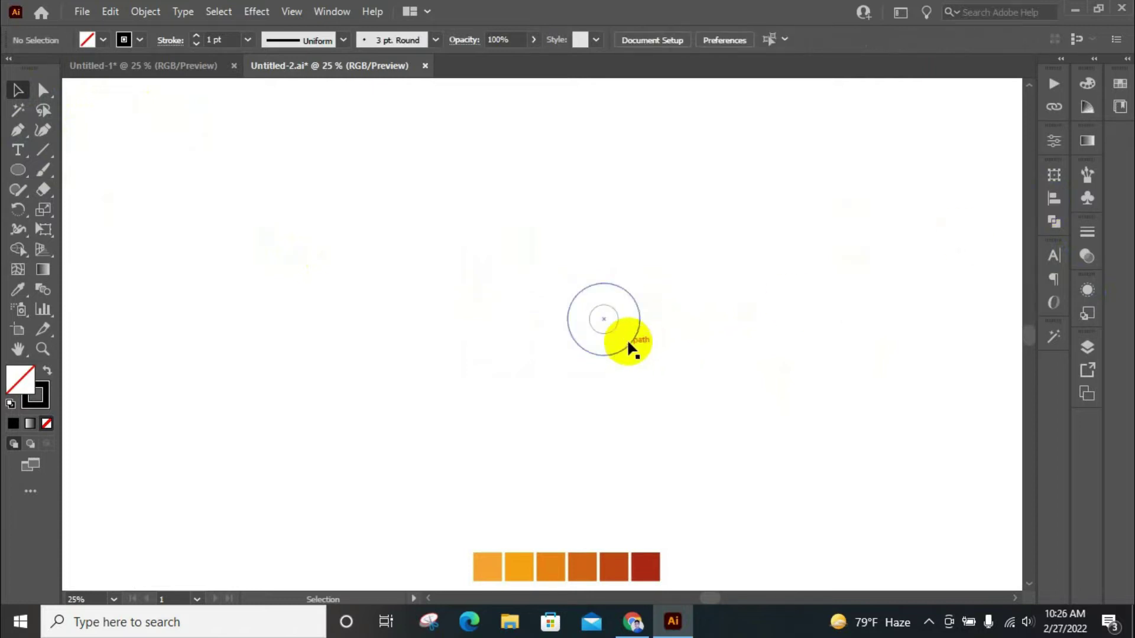
{"action": "scroll", "coordinate": [634, 328], "scroll_direction": "up", "scroll_amount": 2}
Move the outer circle down, place a copy straight above it, and select all circles
{"action": "left_click", "coordinate": [585, 237]}
{"action": "scroll", "coordinate": [586, 237], "scroll_direction": "up", "scroll_amount": 3}
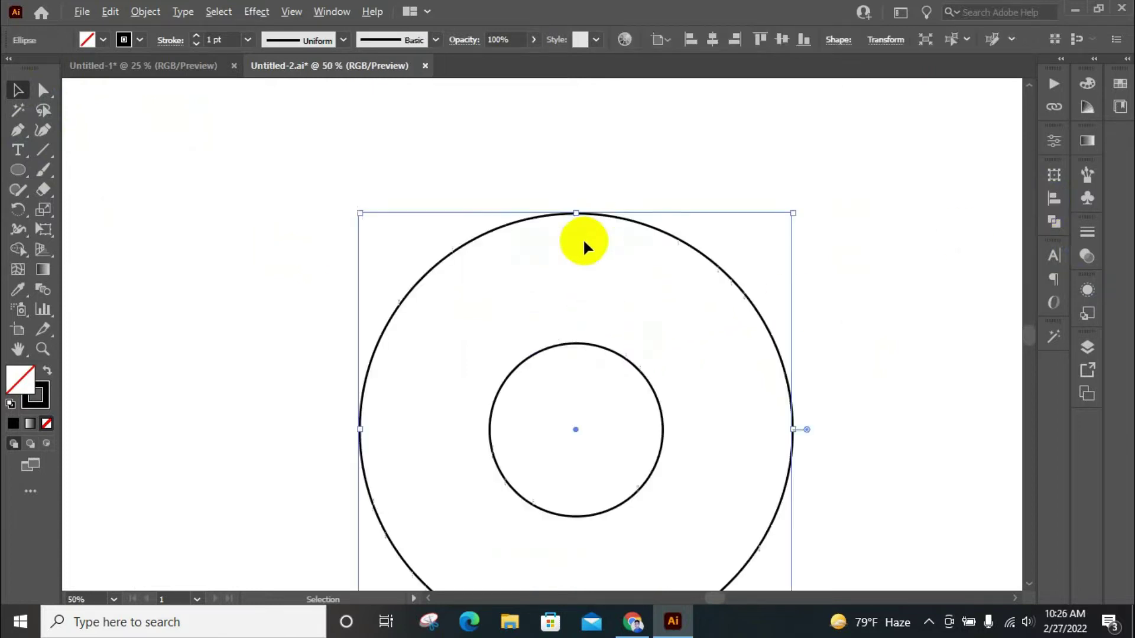
{"action": "scroll", "coordinate": [622, 221], "scroll_direction": "down", "scroll_amount": 2}
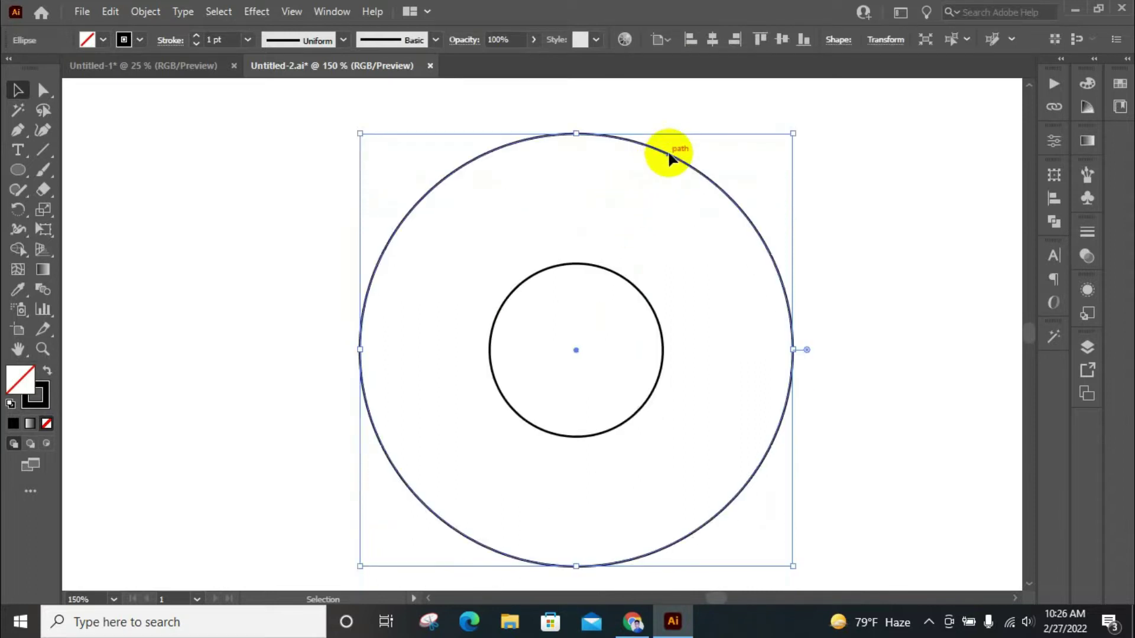
{"action": "left_click_drag", "start_coordinate": [670, 156], "coordinate": [684, 291]}
{"action": "scroll", "coordinate": [634, 228], "scroll_direction": "down", "scroll_amount": 3}
{"action": "left_click_drag", "start_coordinate": [596, 379], "coordinate": [603, 292]}
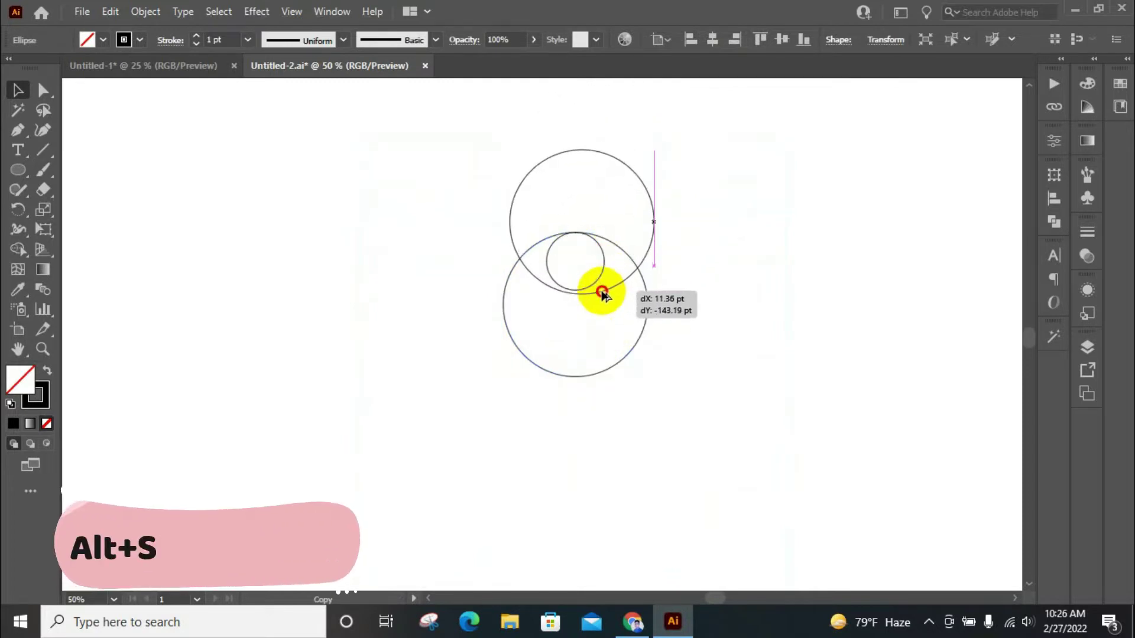
{"action": "left_click_drag", "start_coordinate": [603, 292], "coordinate": [574, 293]}
{"action": "scroll", "coordinate": [573, 283], "scroll_direction": "up", "scroll_amount": 3, "text": "alt"}
{"action": "scroll", "coordinate": [554, 366], "scroll_direction": "down", "scroll_amount": 2, "text": "alt"}
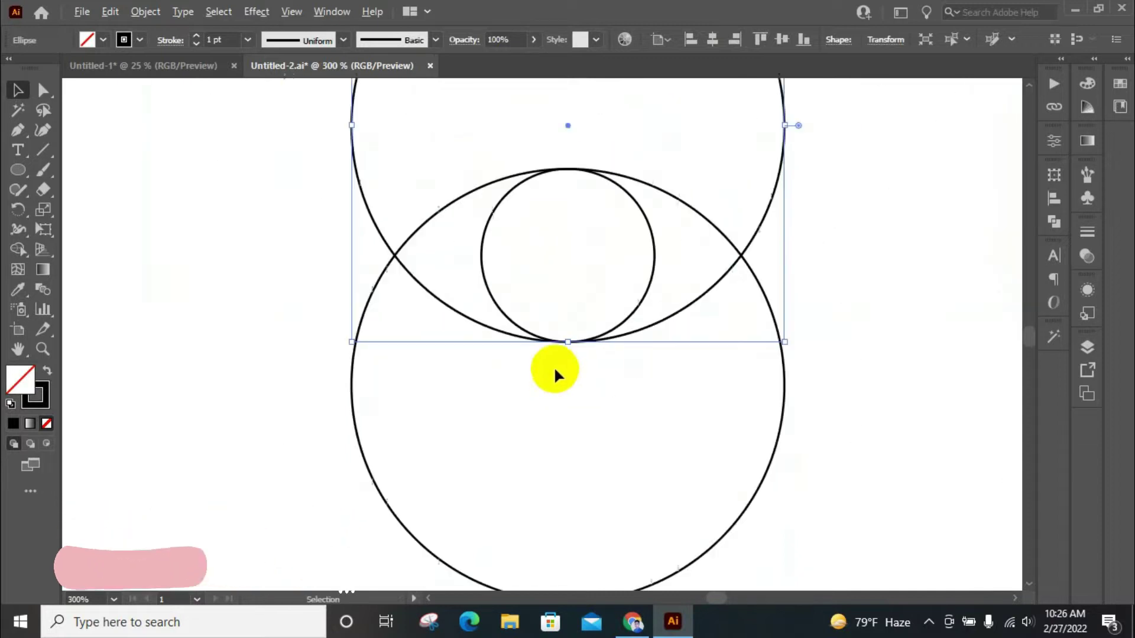
{"action": "scroll", "coordinate": [564, 169], "scroll_direction": "up", "scroll_amount": 3, "text": "alt"}
{"action": "scroll", "coordinate": [565, 189], "scroll_direction": "up", "scroll_amount": 2, "text": "alt"}
{"action": "scroll", "coordinate": [568, 192], "scroll_direction": "down", "scroll_amount": 6, "text": "alt"}
{"action": "scroll", "coordinate": [574, 198], "scroll_direction": "down", "scroll_amount": 1, "text": "alt"}
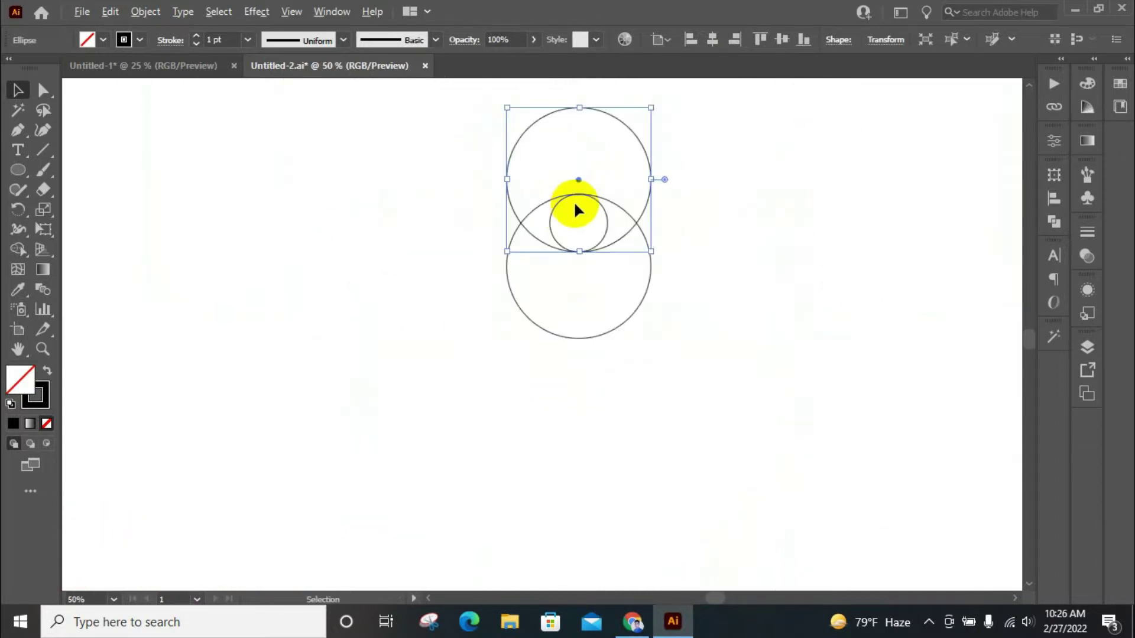
{"action": "scroll", "coordinate": [567, 204], "scroll_direction": "up", "scroll_amount": 2}
{"action": "scroll", "coordinate": [554, 213], "scroll_direction": "up", "scroll_amount": 2}
{"action": "key", "text": "ctrl+a"}
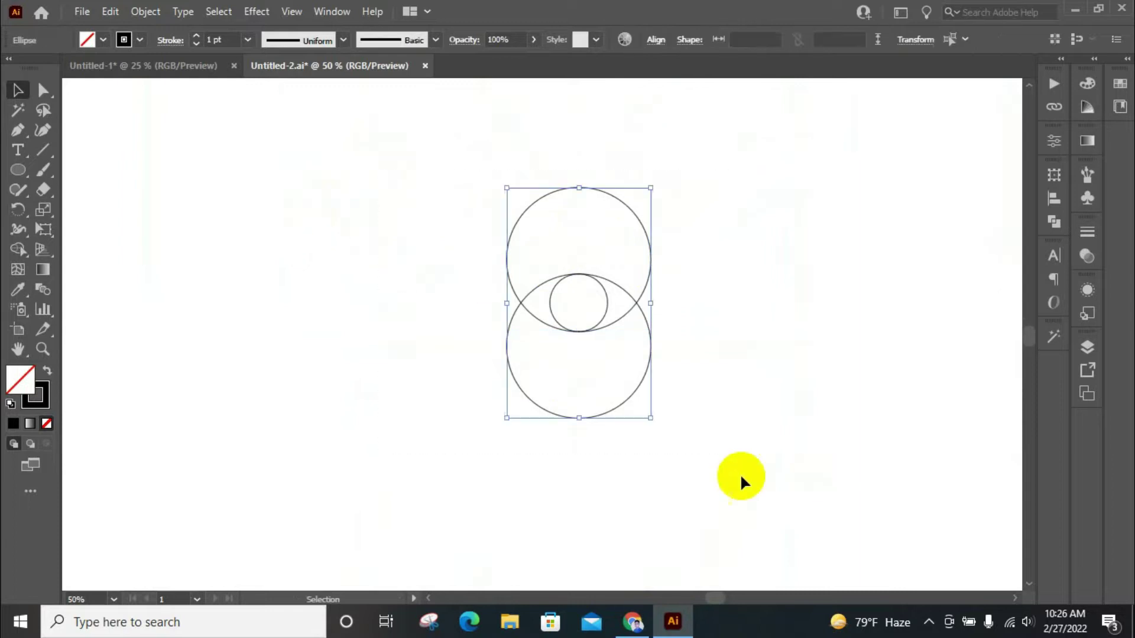
Group all the circles together
{"action": "left_click", "coordinate": [146, 11]}
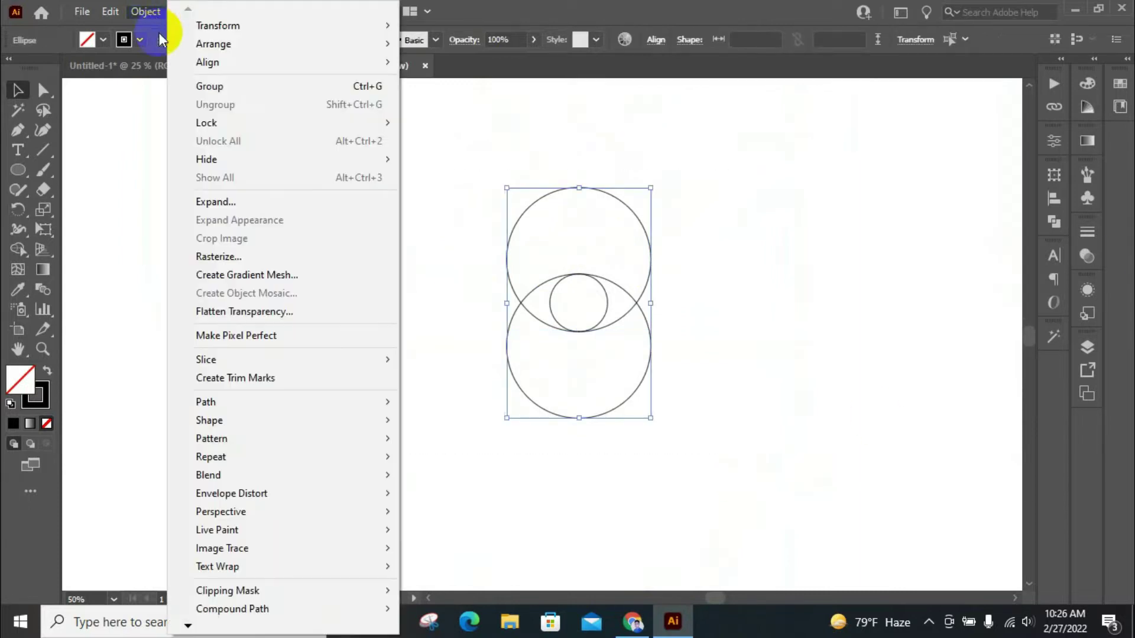
{"action": "left_click", "coordinate": [138, 12]}
{"action": "left_click", "coordinate": [110, 11]}
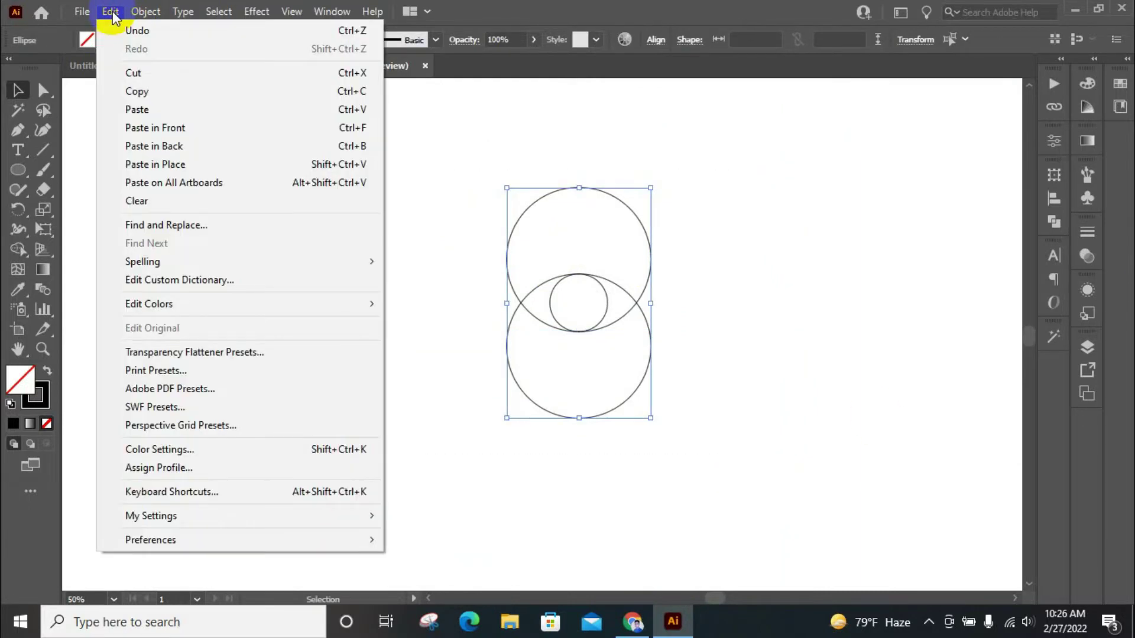
{"action": "left_click", "coordinate": [110, 11]}
{"action": "right_click", "coordinate": [620, 286]}
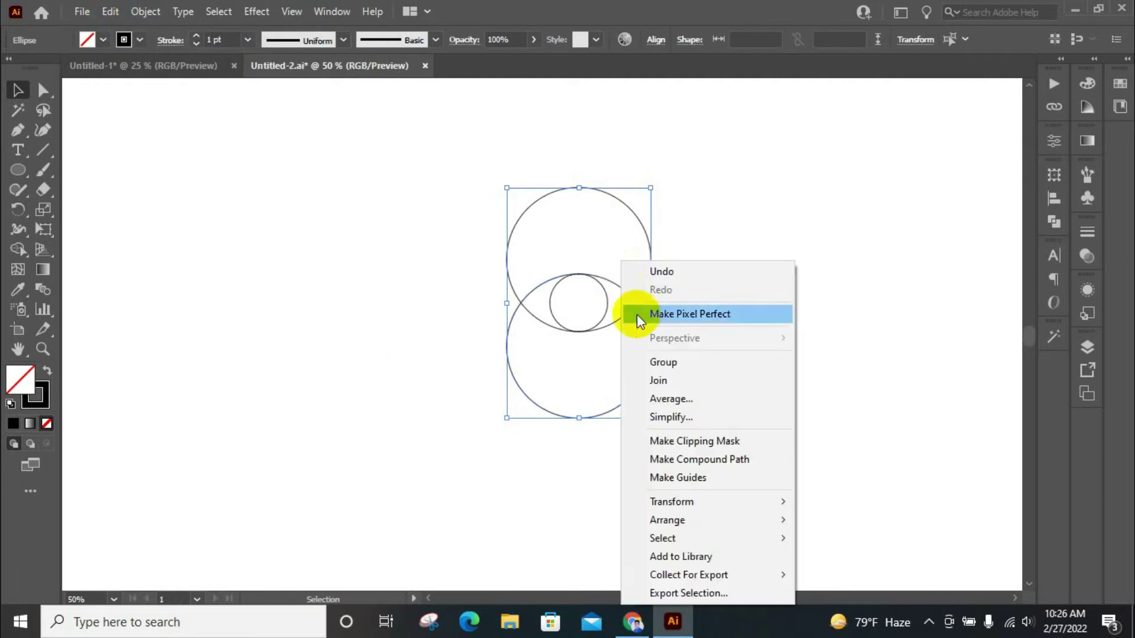
{"action": "left_click", "coordinate": [663, 362]}
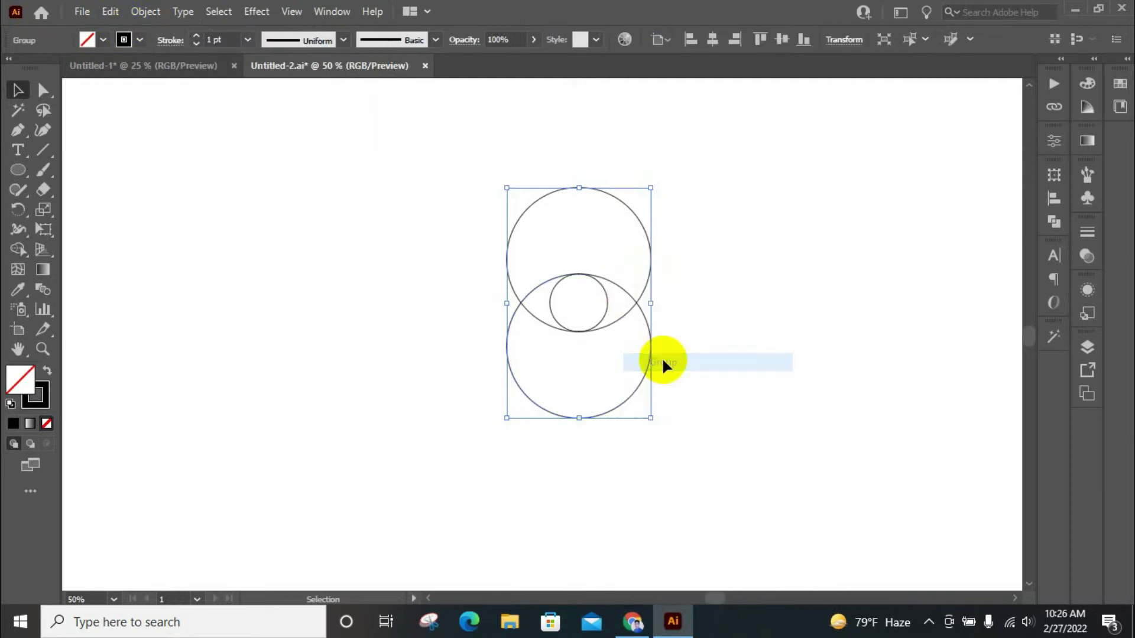
Copy the grouped circles, paste in front, and rotate the copy 270°
{"action": "left_click", "coordinate": [759, 232]}
{"action": "left_click_drag", "start_coordinate": [426, 189], "coordinate": [703, 395]}
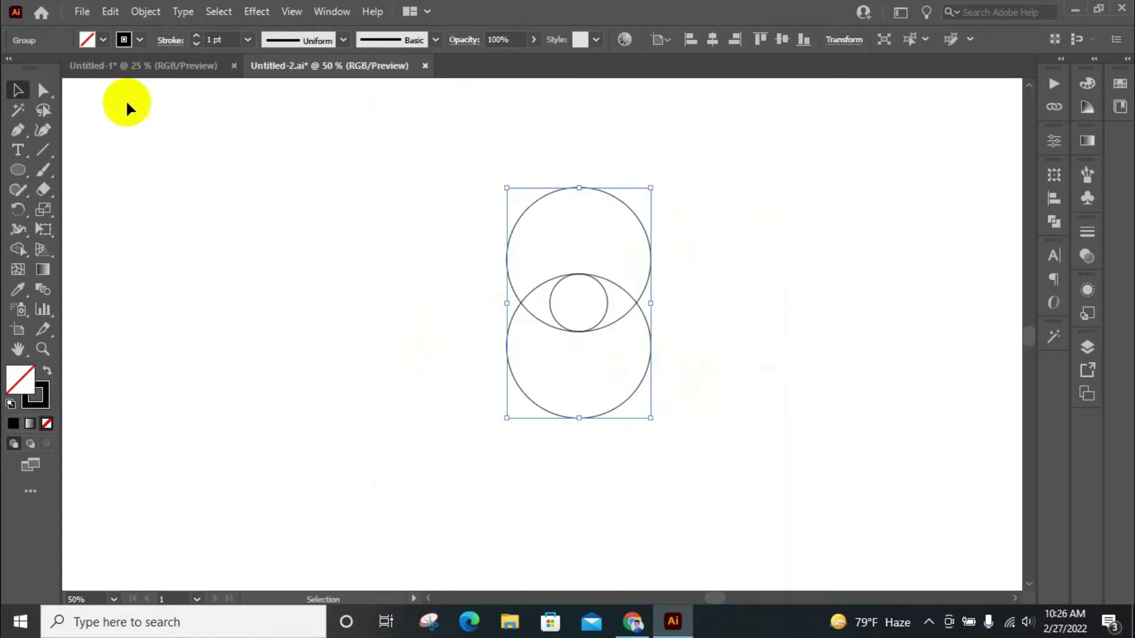
{"action": "left_click", "coordinate": [114, 16]}
{"action": "left_click", "coordinate": [145, 92]}
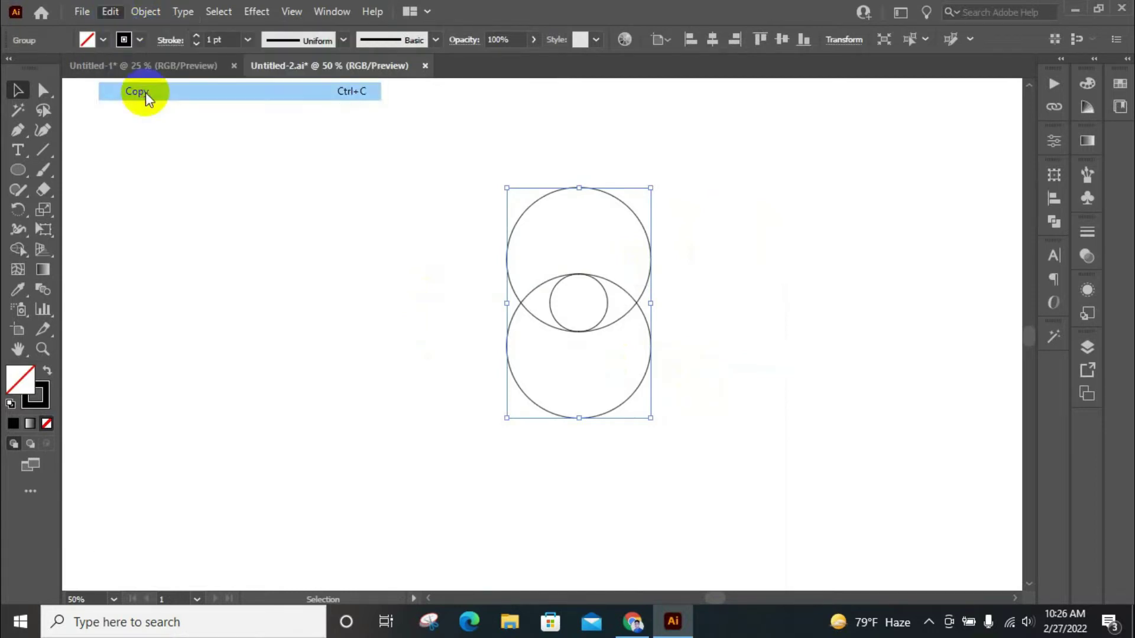
{"action": "left_click", "coordinate": [142, 11]}
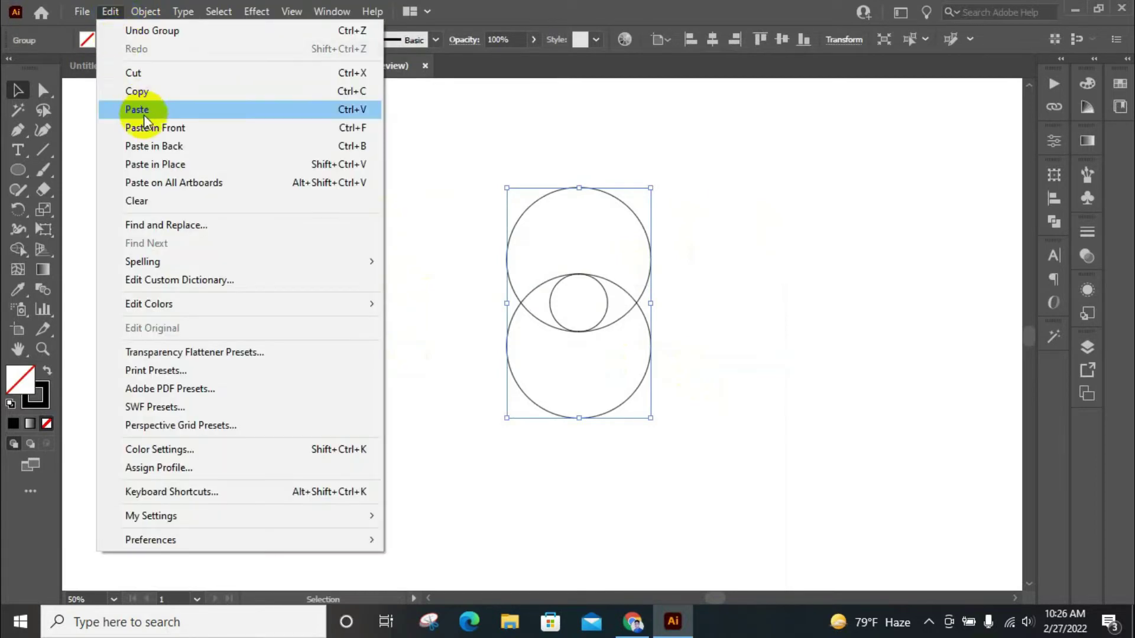
{"action": "left_click", "coordinate": [149, 134]}
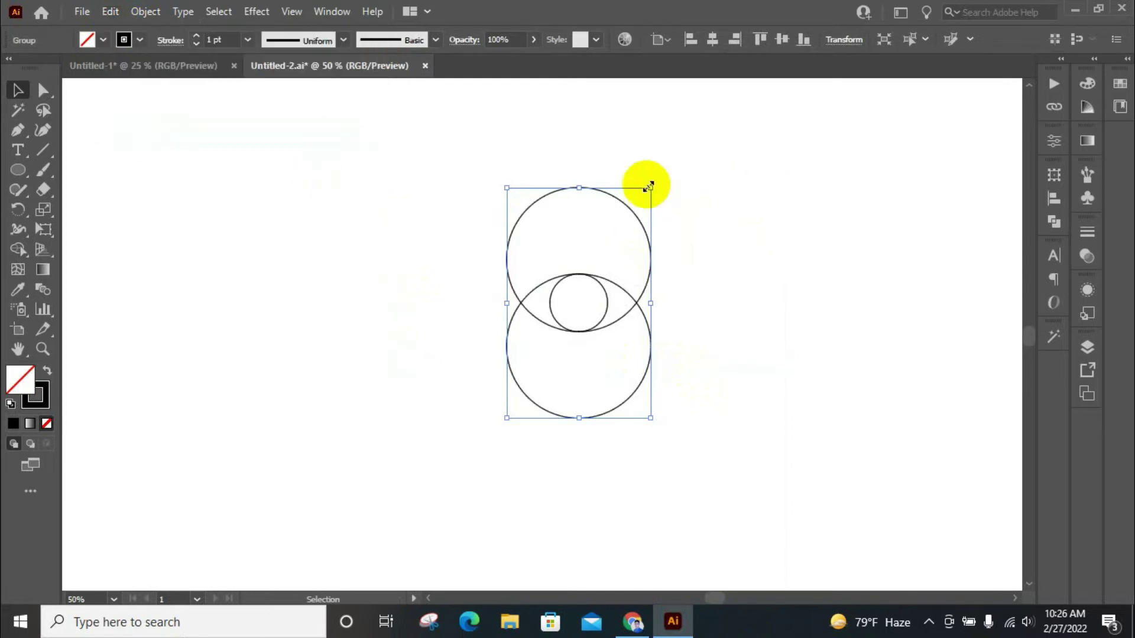
{"action": "left_click_drag", "start_coordinate": [655, 183], "coordinate": [730, 361]}
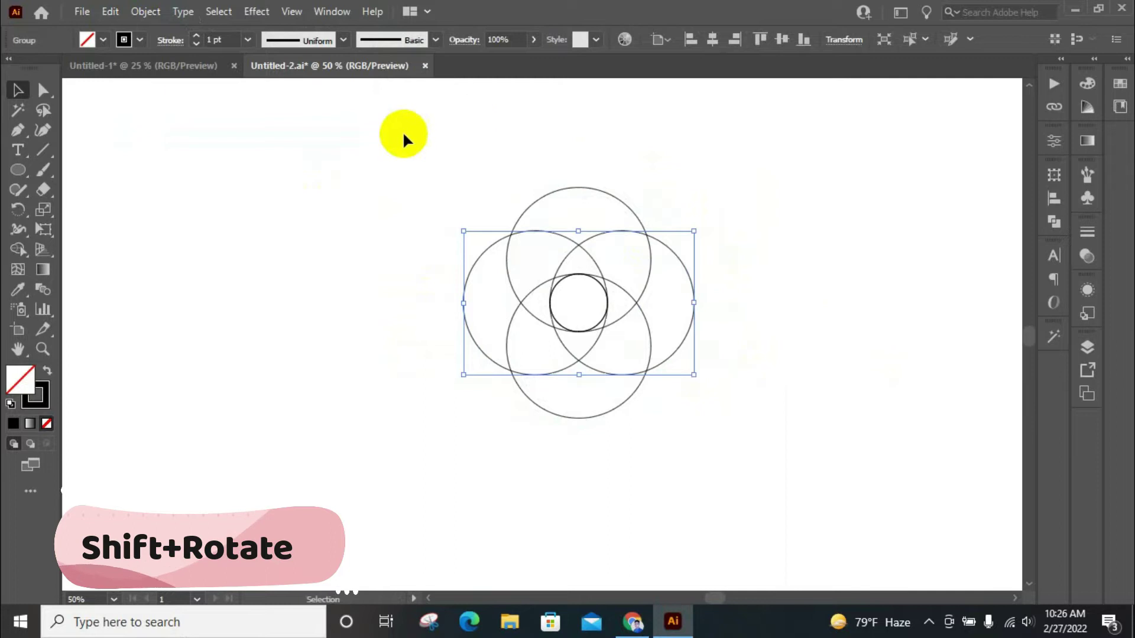
Copy the whole four-circle flower and paste it in front
{"action": "left_click_drag", "start_coordinate": [405, 134], "coordinate": [798, 447]}
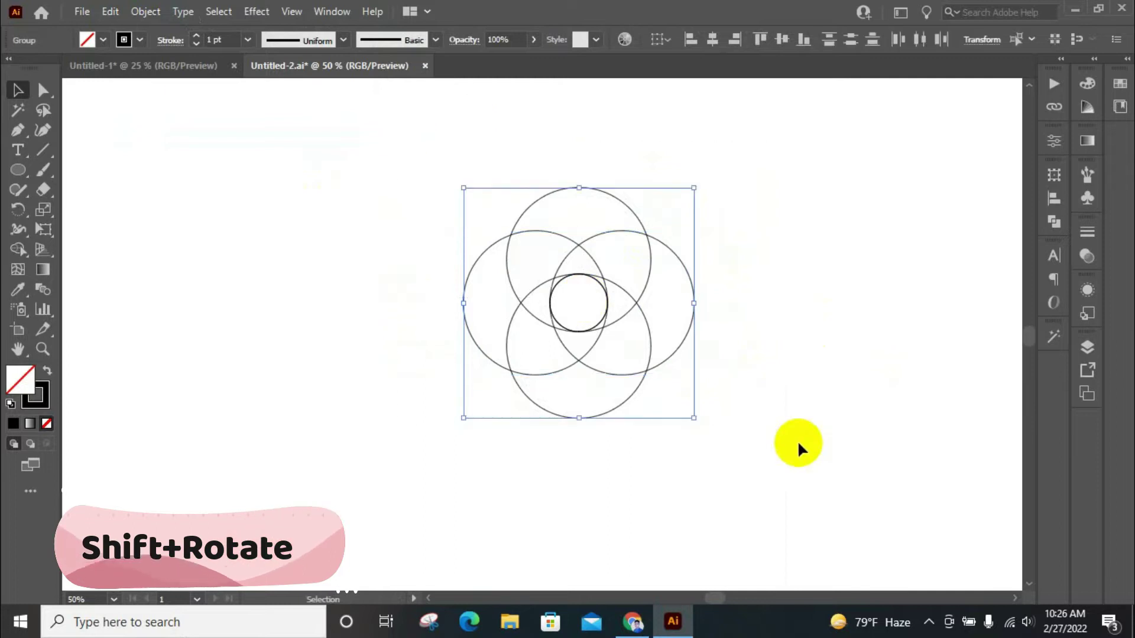
{"action": "left_click", "coordinate": [111, 12]}
{"action": "left_click", "coordinate": [130, 89]}
{"action": "left_click", "coordinate": [108, 12]}
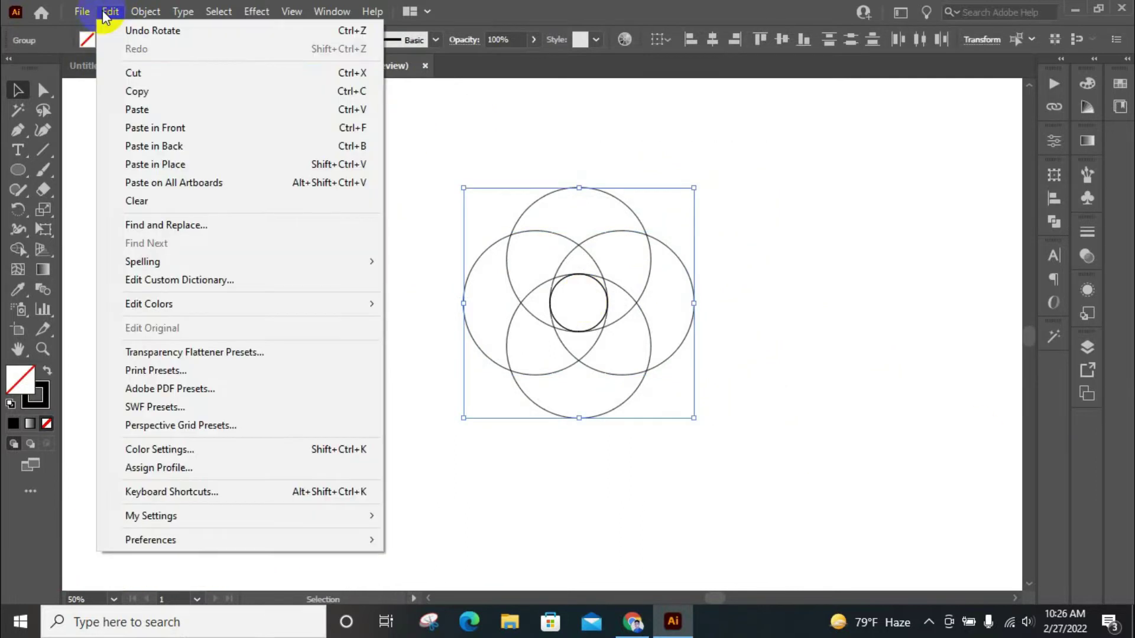
{"action": "left_click", "coordinate": [153, 129]}
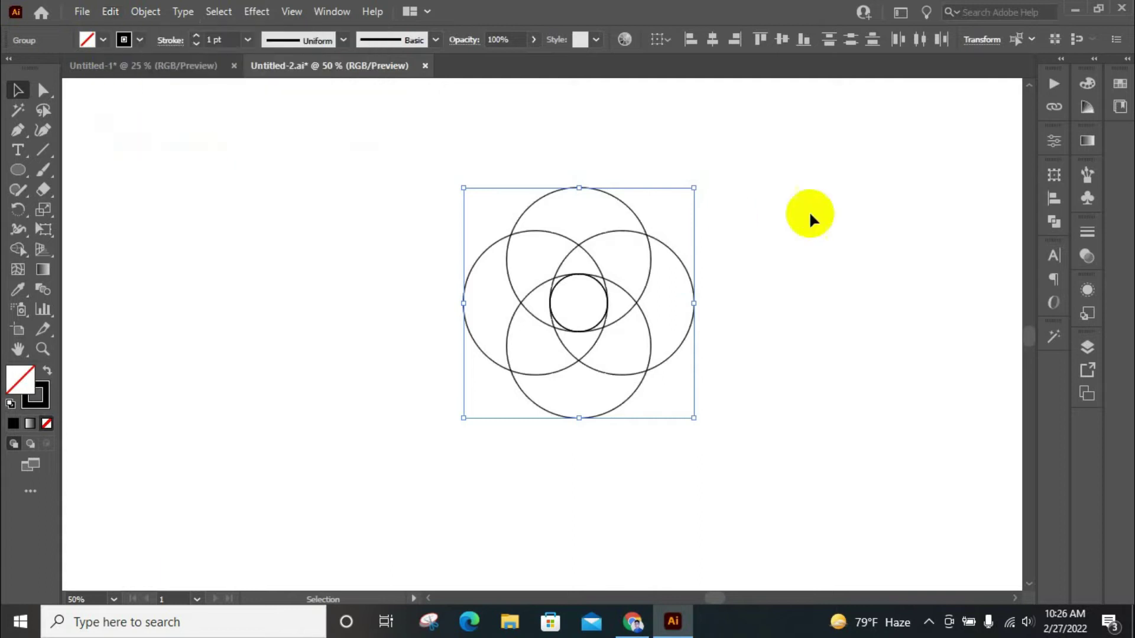
Rotate the pasted flower to 315° and select the whole eight-circle rosette
{"action": "mouse_move", "coordinate": [694, 183]}
{"action": "left_mouse_down"}
{"action": "mouse_move", "coordinate": [764, 373]}
{"action": "mouse_move", "coordinate": [737, 344]}
{"action": "left_mouse_up"}
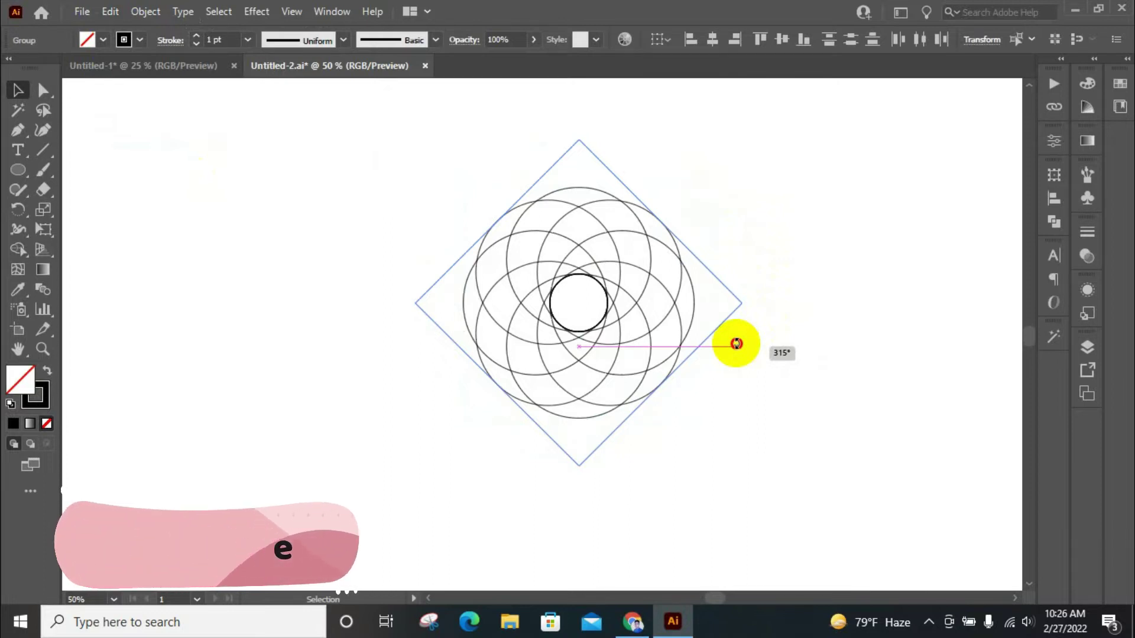
{"action": "left_click_drag", "start_coordinate": [736, 344], "coordinate": [736, 344]}
{"action": "left_click_drag", "start_coordinate": [386, 159], "coordinate": [820, 486]}
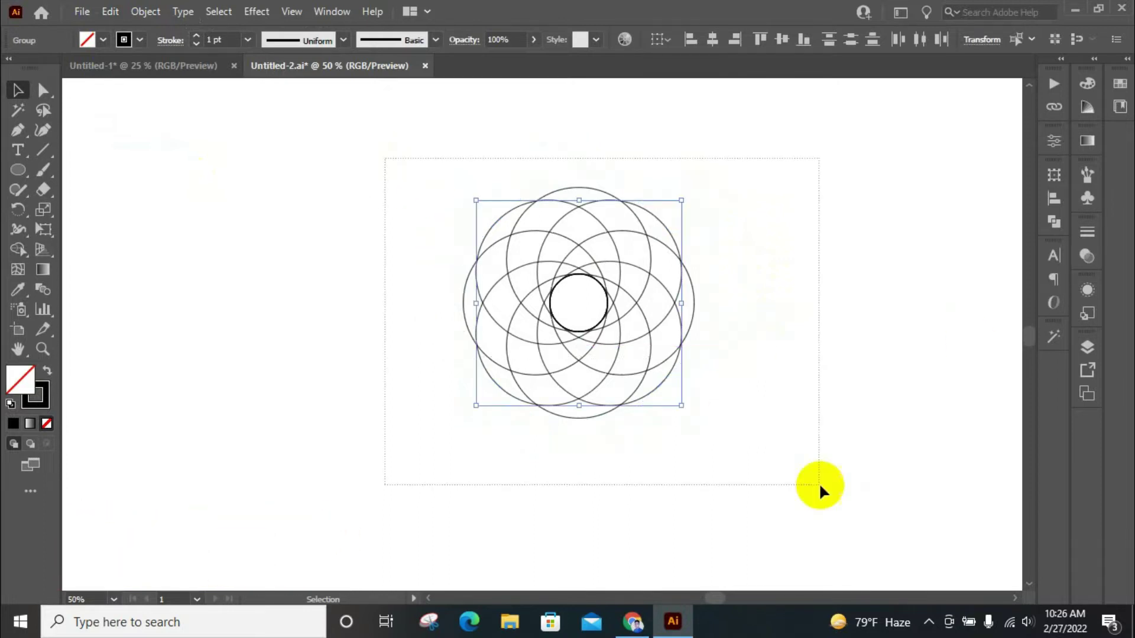
Ready the Shape Builder with no stroke and a black fill
{"action": "left_click", "coordinate": [29, 257]}
{"action": "left_click", "coordinate": [87, 40]}
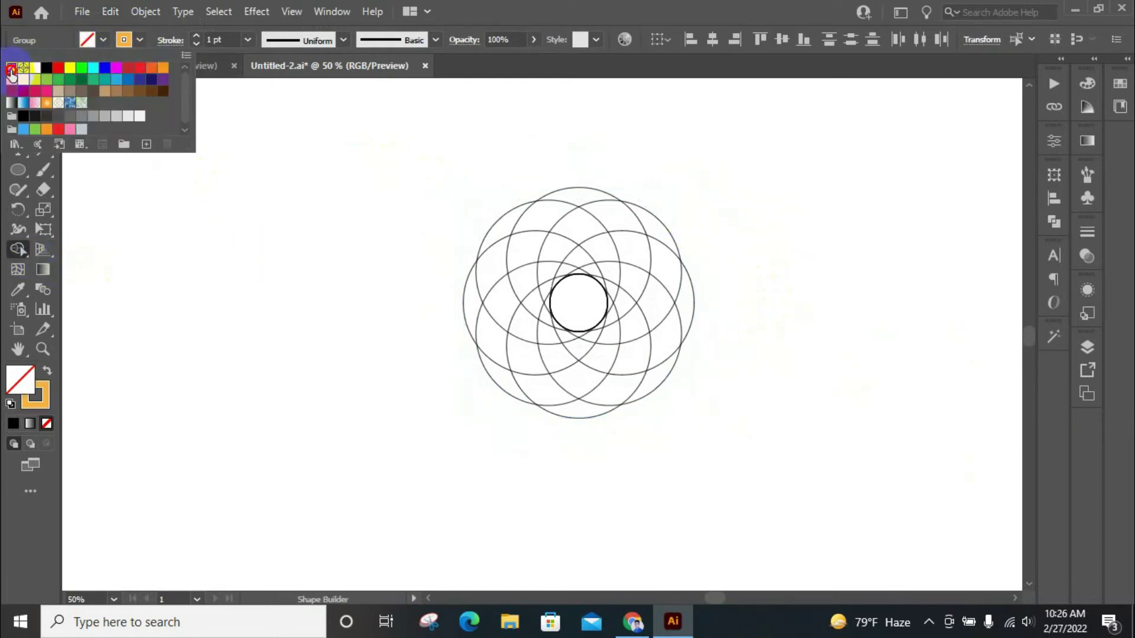
{"action": "left_click", "coordinate": [12, 72]}
{"action": "left_click", "coordinate": [92, 39]}
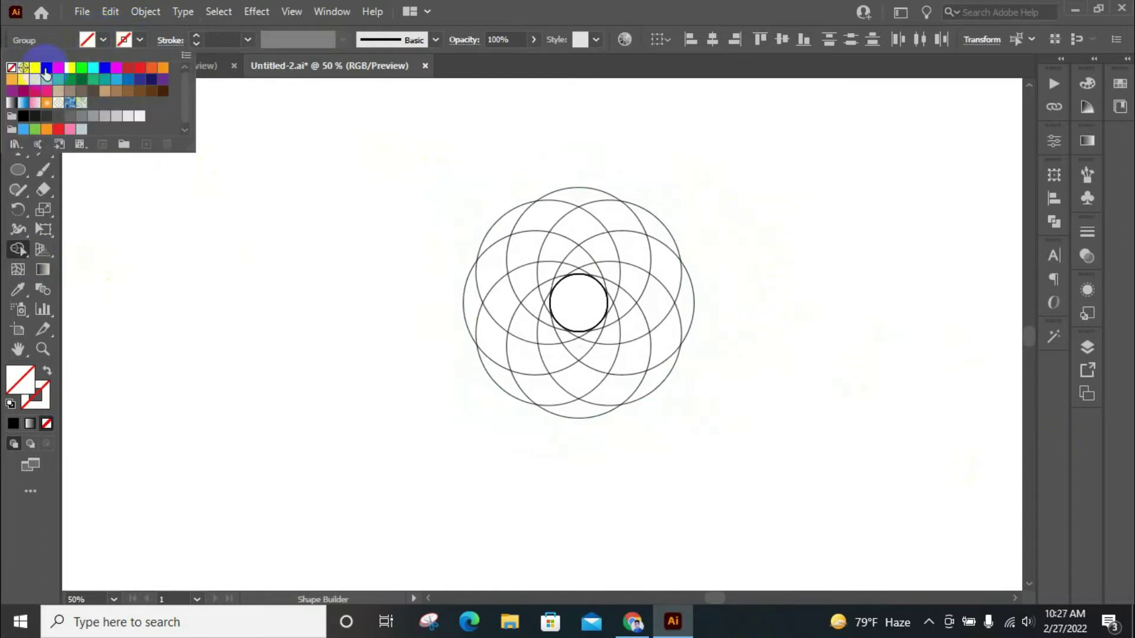
{"action": "left_click", "coordinate": [94, 41]}
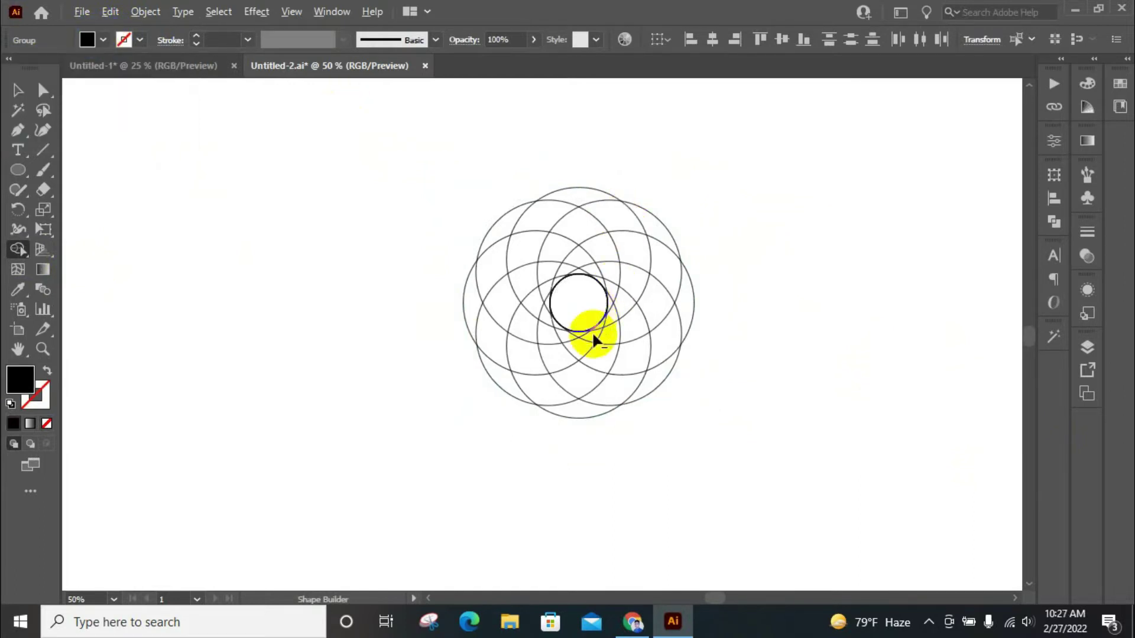
{"action": "scroll", "coordinate": [591, 332], "scroll_direction": "up", "scroll_amount": 1}
{"action": "scroll", "coordinate": [593, 348], "scroll_direction": "up", "scroll_amount": 1}
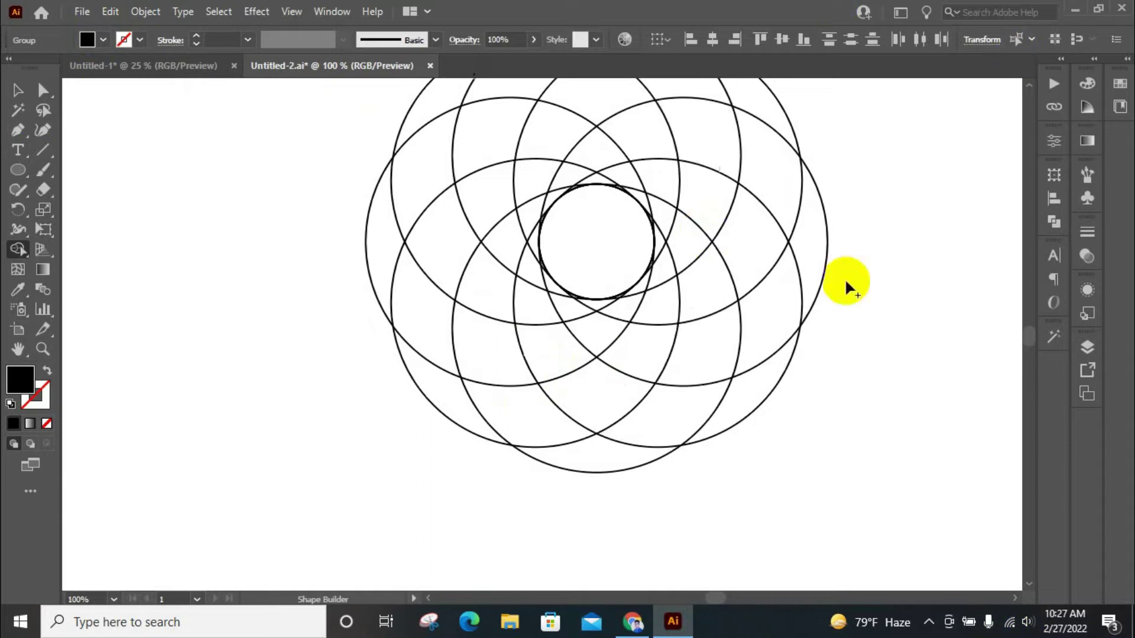
{"action": "scroll", "coordinate": [710, 314], "scroll_direction": "up", "scroll_amount": 1}
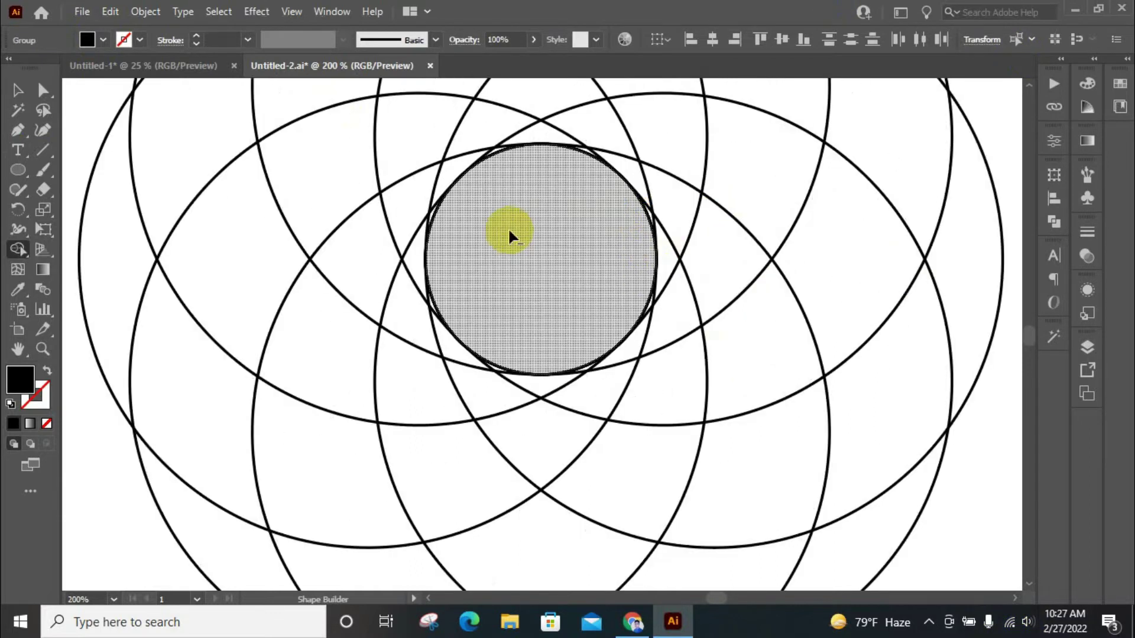
{"action": "scroll", "coordinate": [622, 253], "scroll_direction": "up", "scroll_amount": 1}
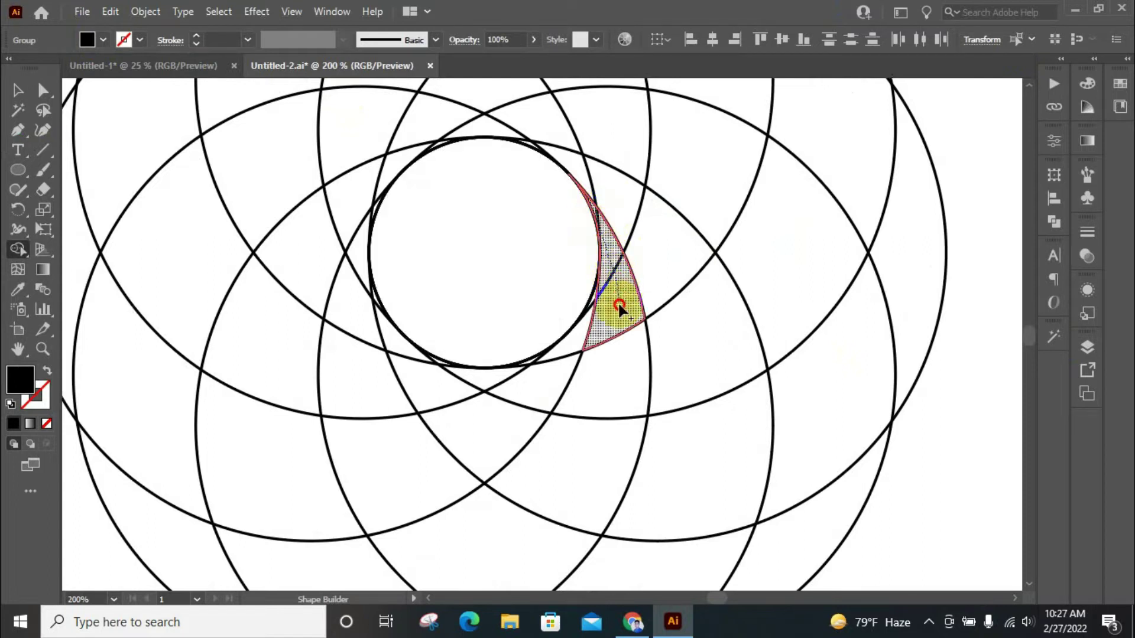
{"action": "left_click_drag", "start_coordinate": [599, 227], "coordinate": [618, 301]}
{"action": "scroll", "coordinate": [619, 302], "scroll_direction": "down", "scroll_amount": 2}
{"action": "scroll", "coordinate": [622, 293], "scroll_direction": "down", "scroll_amount": 1}
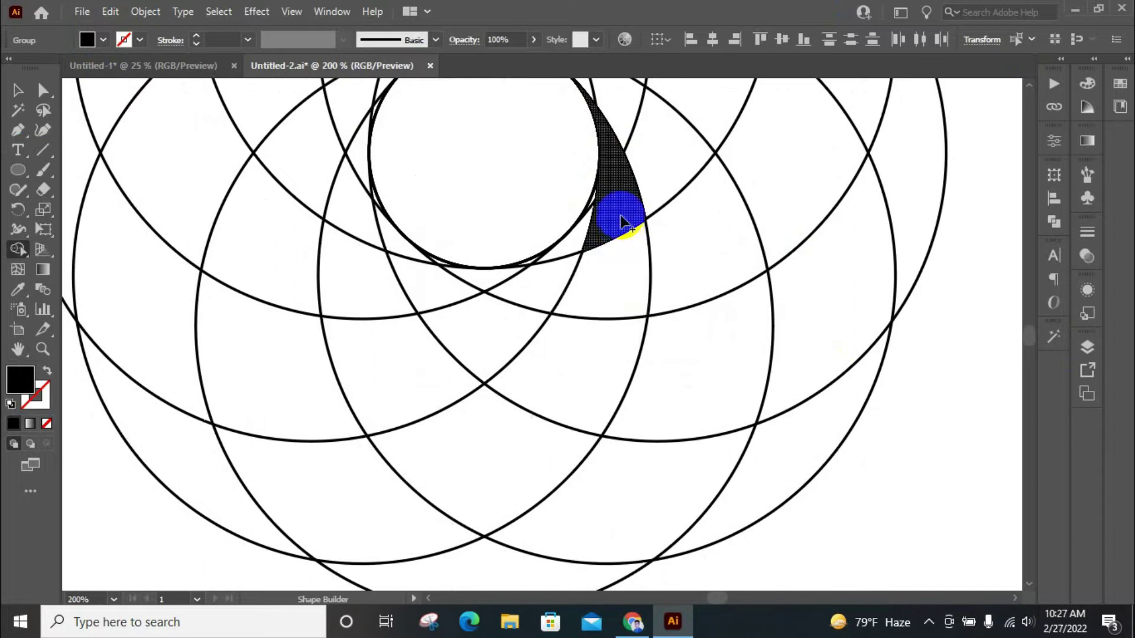
{"action": "left_click_drag", "start_coordinate": [620, 215], "coordinate": [591, 372]}
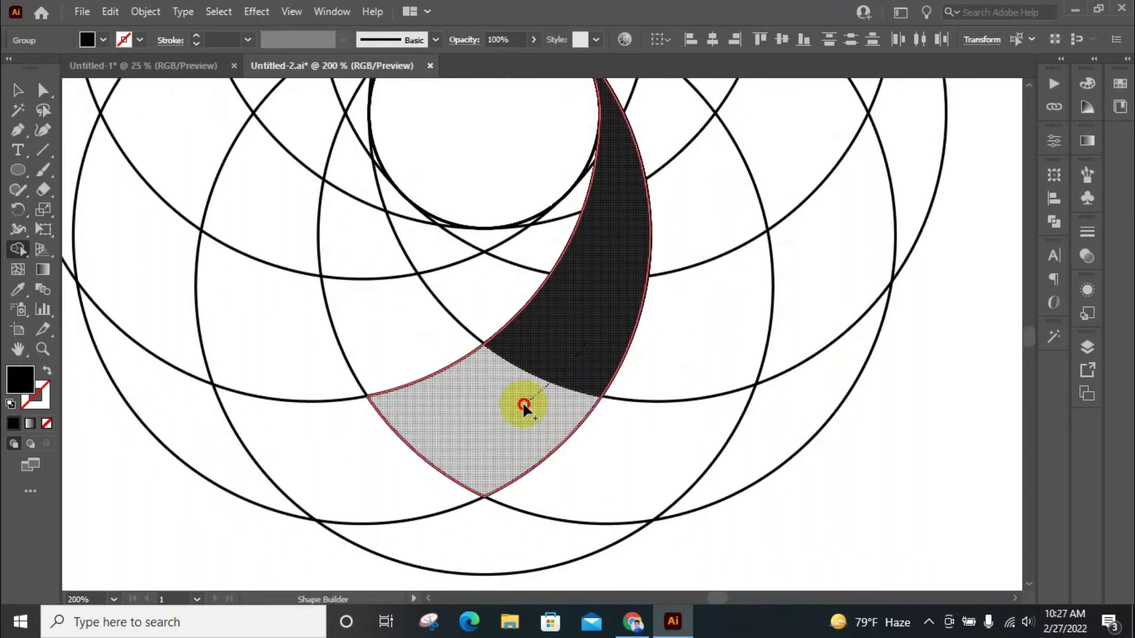
Merge the crescent and sliver regions along the lower, upper-left and top arcs into black
{"action": "left_click_drag", "start_coordinate": [591, 368], "coordinate": [278, 474]}
{"action": "scroll", "coordinate": [542, 472], "scroll_direction": "up", "scroll_amount": 2}
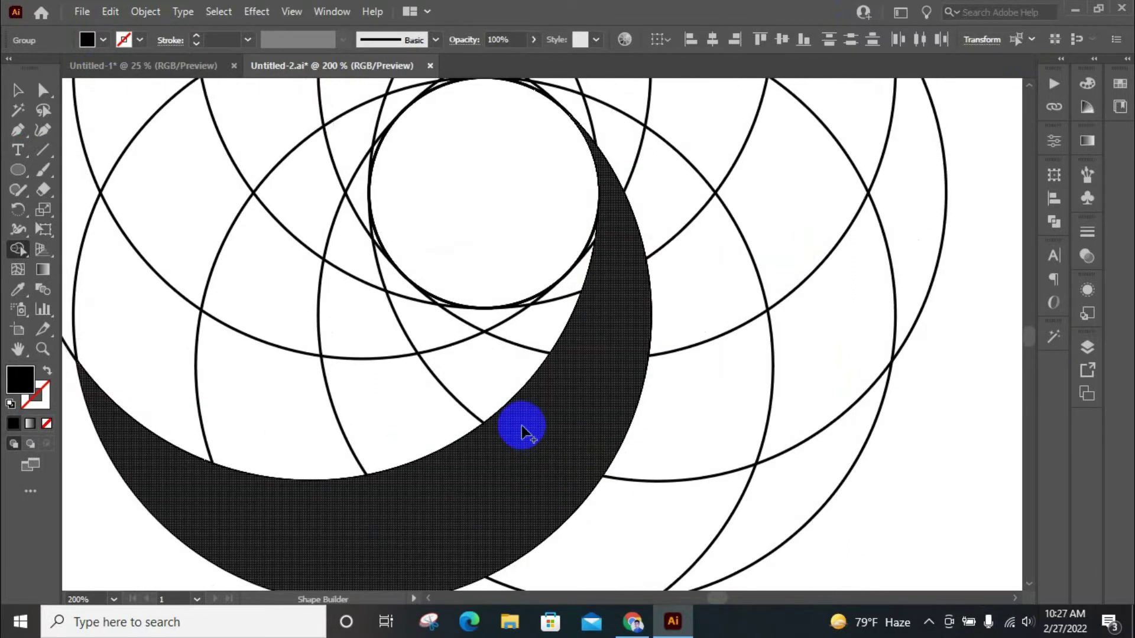
{"action": "scroll", "coordinate": [522, 432], "scroll_direction": "up", "scroll_amount": 1}
{"action": "left_click_drag", "start_coordinate": [589, 305], "coordinate": [568, 320]}
{"action": "scroll", "coordinate": [536, 330], "scroll_direction": "up", "scroll_amount": 1}
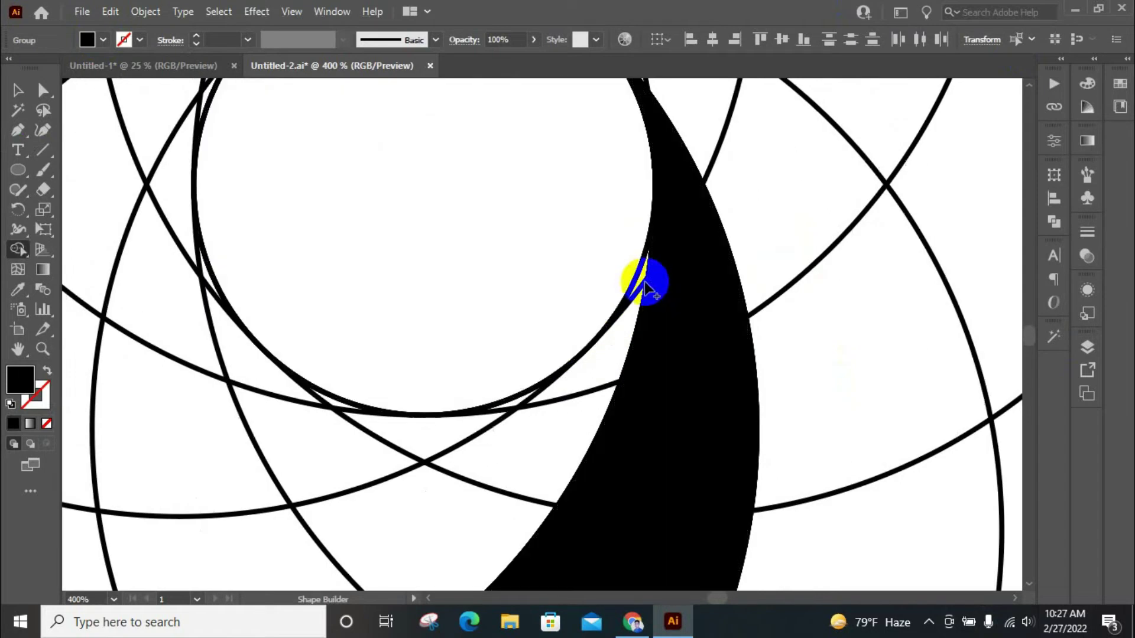
{"action": "mouse_move", "coordinate": [647, 286]}
{"action": "left_mouse_down"}
{"action": "mouse_move", "coordinate": [583, 407]}
{"action": "mouse_move", "coordinate": [664, 299]}
{"action": "left_mouse_up"}
{"action": "scroll", "coordinate": [664, 299], "scroll_direction": "down", "scroll_amount": 1}
{"action": "mouse_move", "coordinate": [600, 392]}
{"action": "left_mouse_down"}
{"action": "mouse_move", "coordinate": [414, 441]}
{"action": "mouse_move", "coordinate": [132, 254]}
{"action": "left_mouse_up"}
{"action": "scroll", "coordinate": [439, 424], "scroll_direction": "up", "scroll_amount": 1}
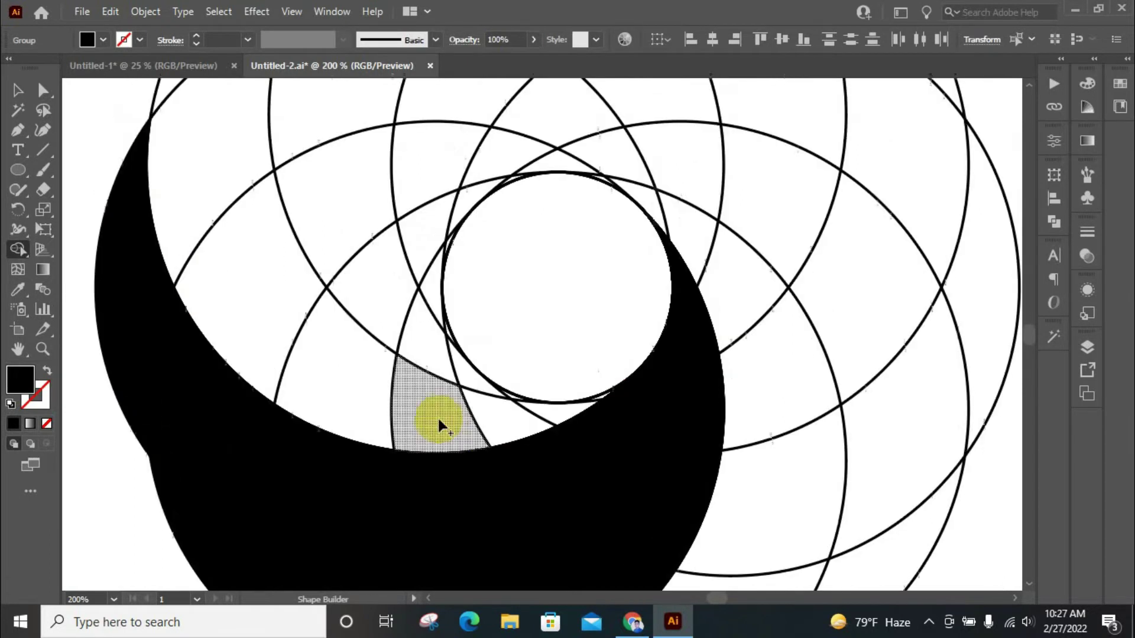
{"action": "scroll", "coordinate": [781, 360], "scroll_direction": "up", "scroll_amount": 1}
{"action": "scroll", "coordinate": [781, 359], "scroll_direction": "up", "scroll_amount": 2}
{"action": "mouse_move", "coordinate": [734, 416]}
{"action": "left_mouse_down"}
{"action": "mouse_move", "coordinate": [780, 417]}
{"action": "mouse_move", "coordinate": [317, 400]}
{"action": "left_mouse_up"}
{"action": "scroll", "coordinate": [601, 432], "scroll_direction": "down", "scroll_amount": 3}
{"action": "mouse_move", "coordinate": [600, 432]}
{"action": "left_mouse_down"}
{"action": "mouse_move", "coordinate": [262, 108]}
{"action": "mouse_move", "coordinate": [309, 354]}
{"action": "left_mouse_up"}
{"action": "scroll", "coordinate": [325, 373], "scroll_direction": "down", "scroll_amount": 1}
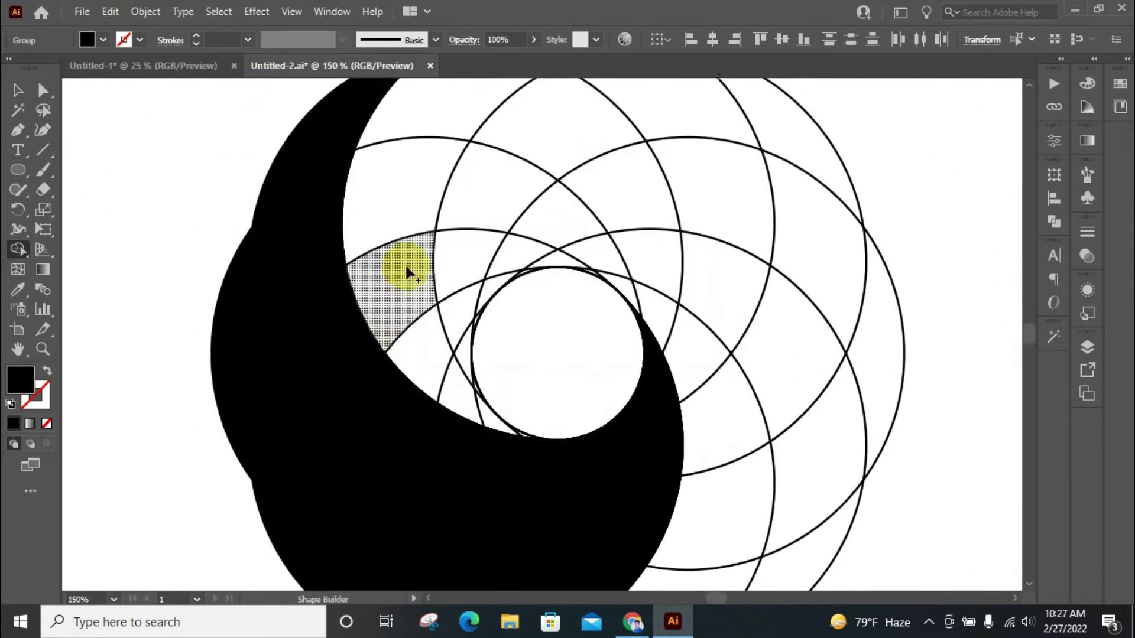
{"action": "scroll", "coordinate": [510, 412], "scroll_direction": "up", "scroll_amount": 3}
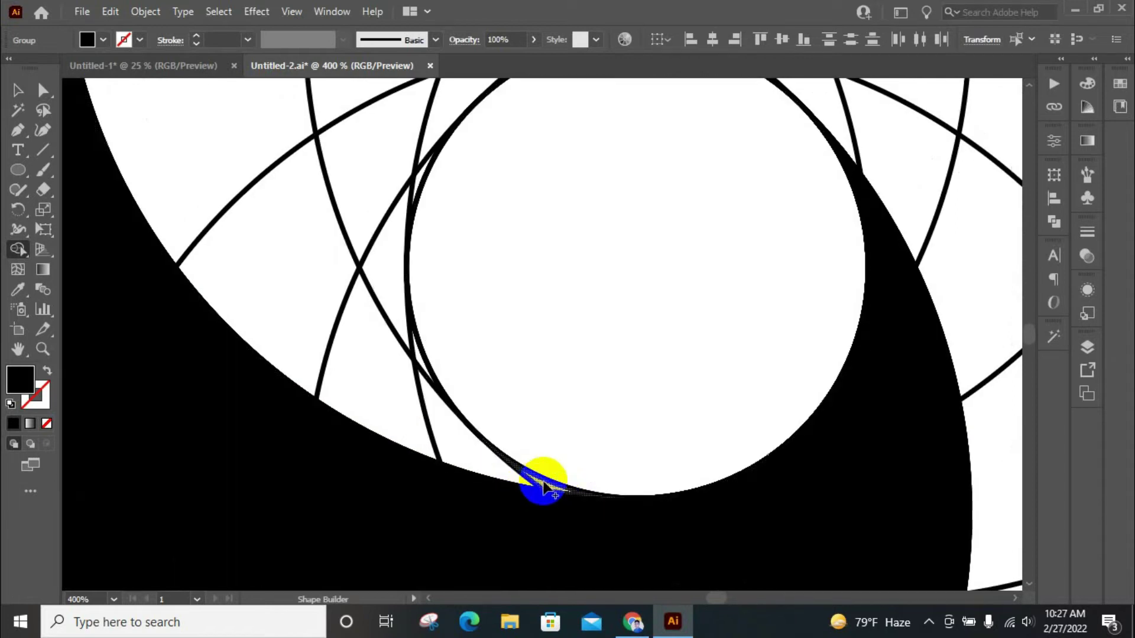
{"action": "mouse_move", "coordinate": [505, 466]}
{"action": "left_mouse_down"}
{"action": "mouse_move", "coordinate": [514, 479]}
{"action": "mouse_move", "coordinate": [313, 342]}
{"action": "left_mouse_up"}
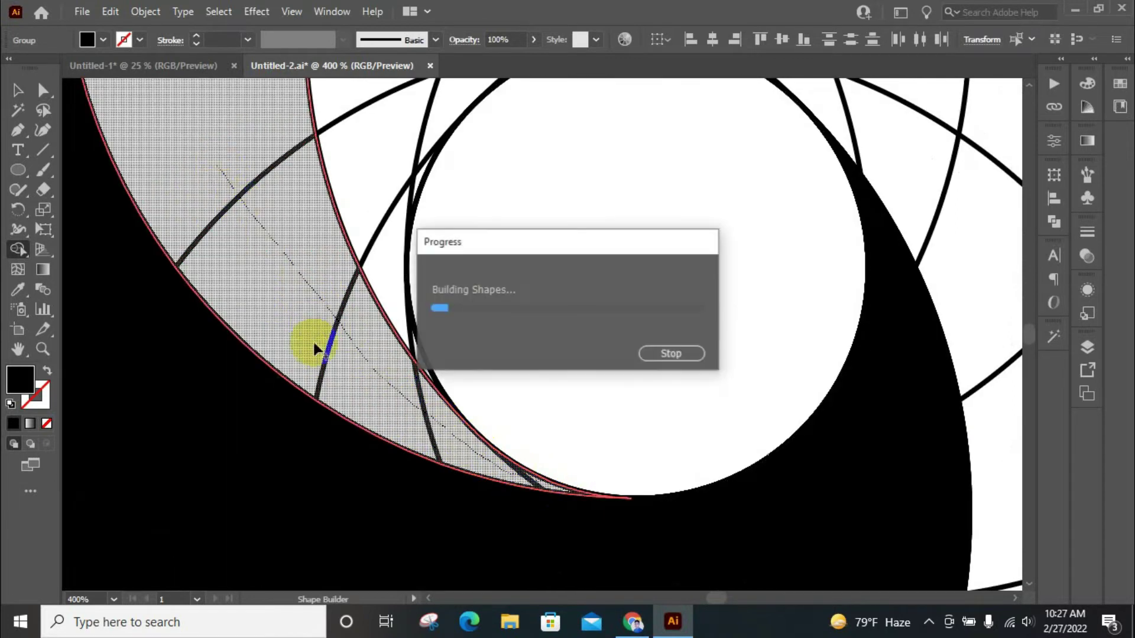
{"action": "scroll", "coordinate": [331, 380], "scroll_direction": "down", "scroll_amount": 2}
{"action": "scroll", "coordinate": [292, 334], "scroll_direction": "down", "scroll_amount": 2}
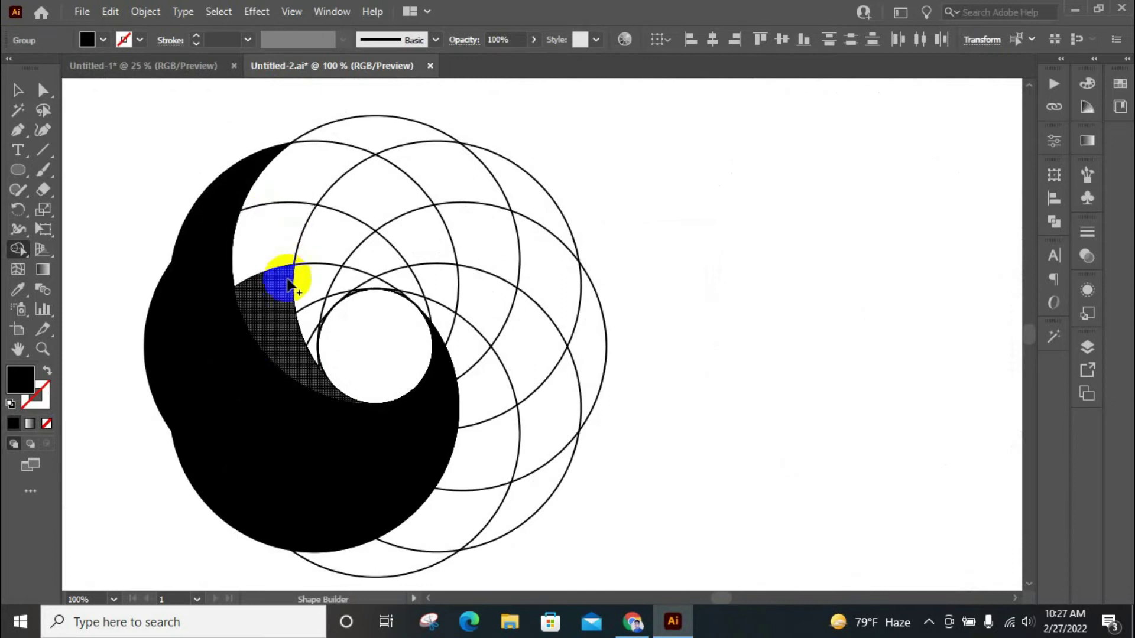
{"action": "left_click_drag", "start_coordinate": [277, 266], "coordinate": [392, 134]}
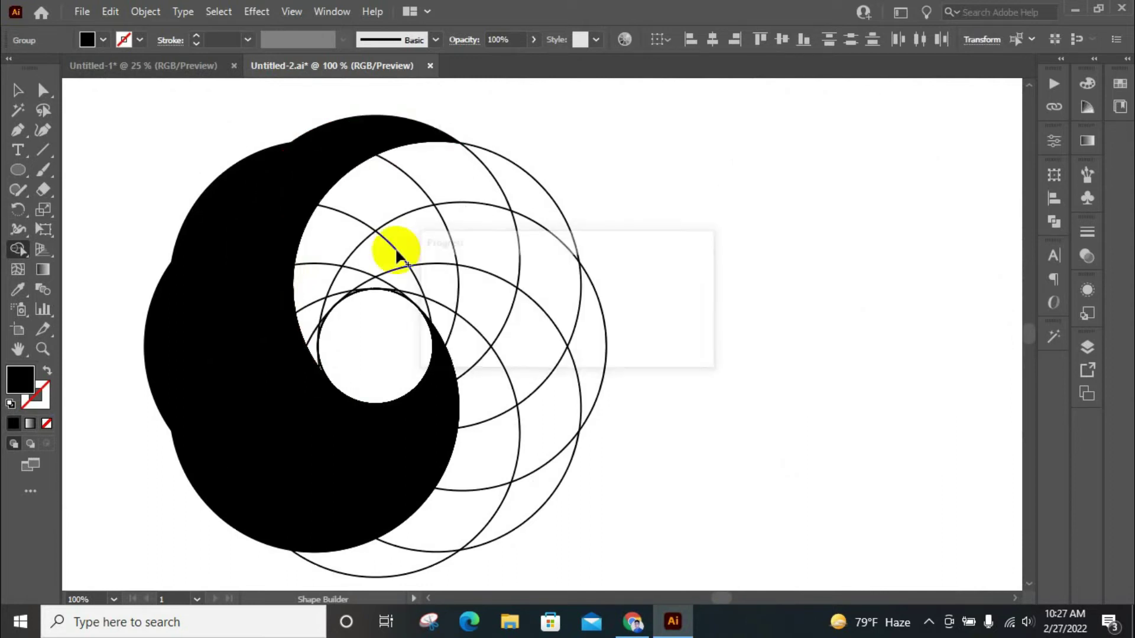
{"action": "scroll", "coordinate": [331, 302], "scroll_direction": "up", "scroll_amount": 3}
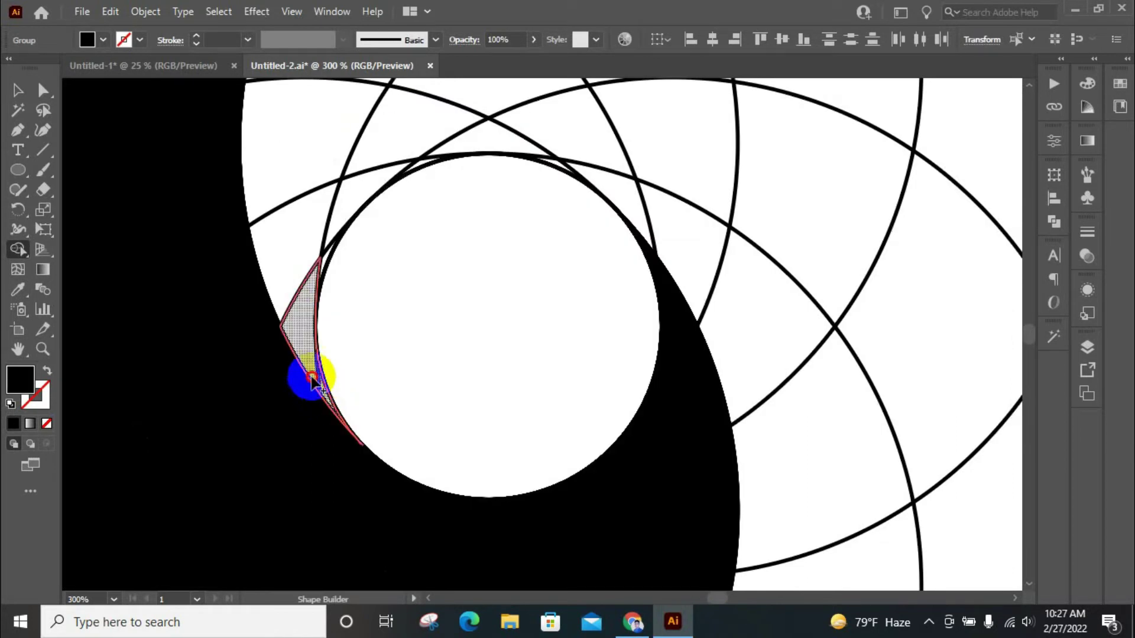
{"action": "left_click_drag", "start_coordinate": [289, 295], "coordinate": [299, 151]}
{"action": "scroll", "coordinate": [215, 367], "scroll_direction": "down", "scroll_amount": 2}
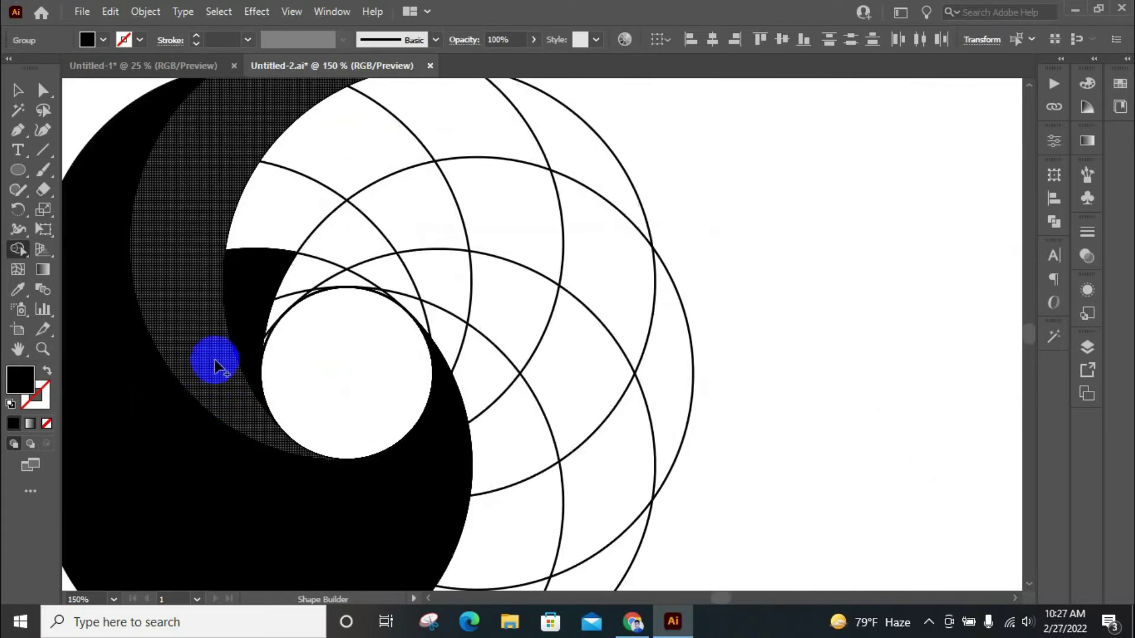
{"action": "left_click_drag", "start_coordinate": [266, 273], "coordinate": [548, 127]}
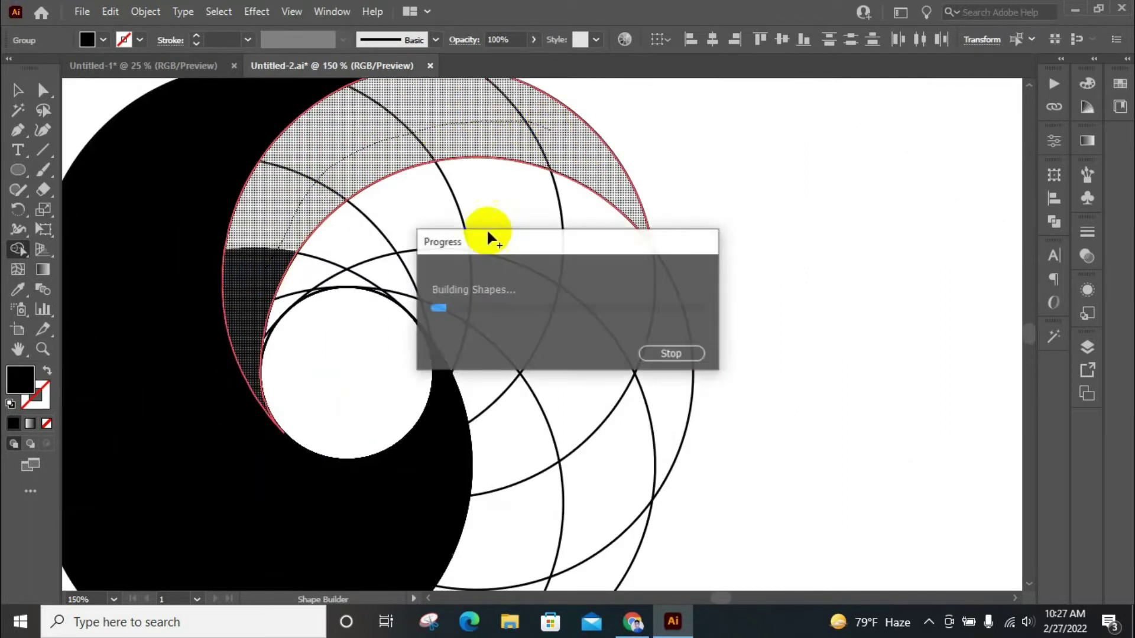
{"action": "scroll", "coordinate": [379, 260], "scroll_direction": "up", "scroll_amount": 2}
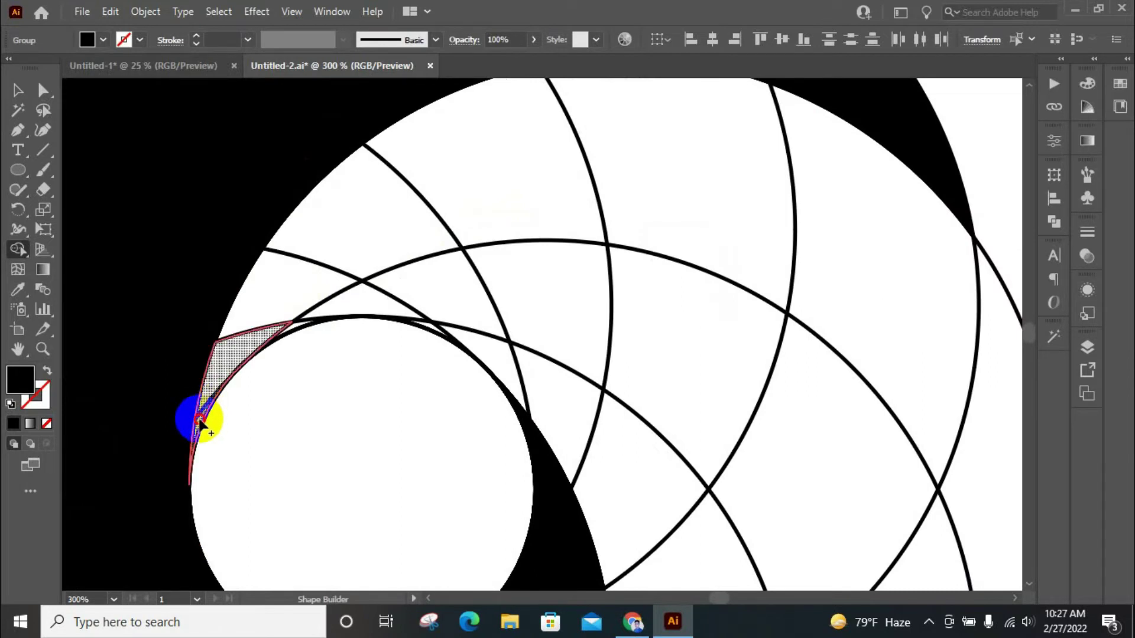
{"action": "mouse_move", "coordinate": [202, 424]}
{"action": "left_mouse_down"}
{"action": "mouse_move", "coordinate": [790, 240]}
{"action": "mouse_move", "coordinate": [943, 425]}
{"action": "left_mouse_up"}
{"action": "scroll", "coordinate": [615, 236], "scroll_direction": "down", "scroll_amount": 4}
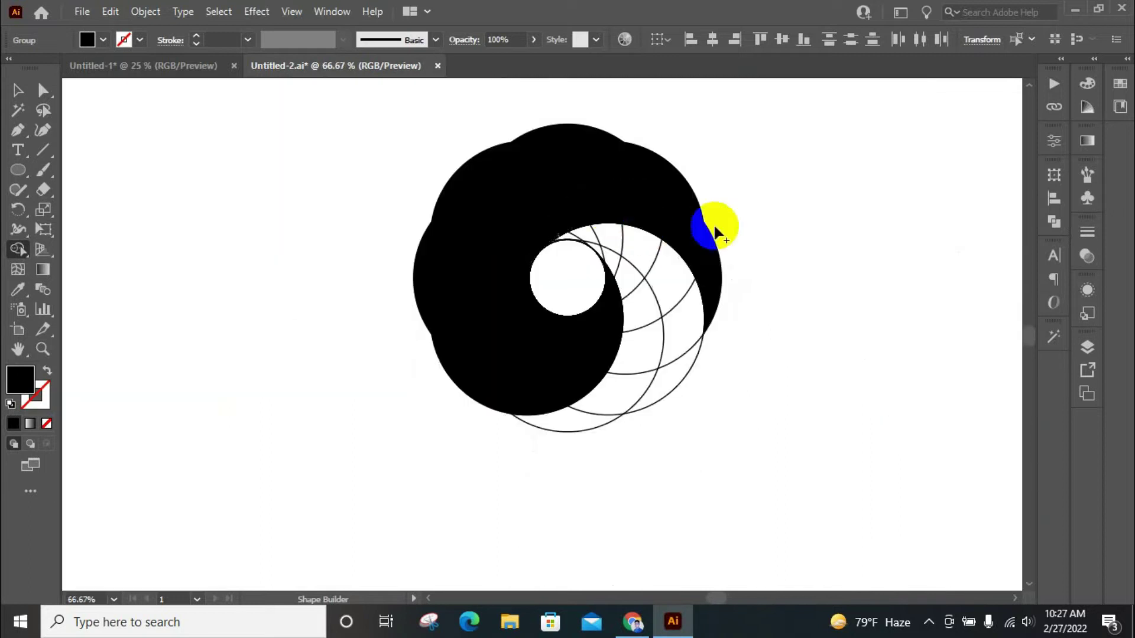
Select the whole logo artwork and ungroup it into separate pieces
{"action": "left_click", "coordinate": [18, 89]}
{"action": "left_click", "coordinate": [241, 242]}
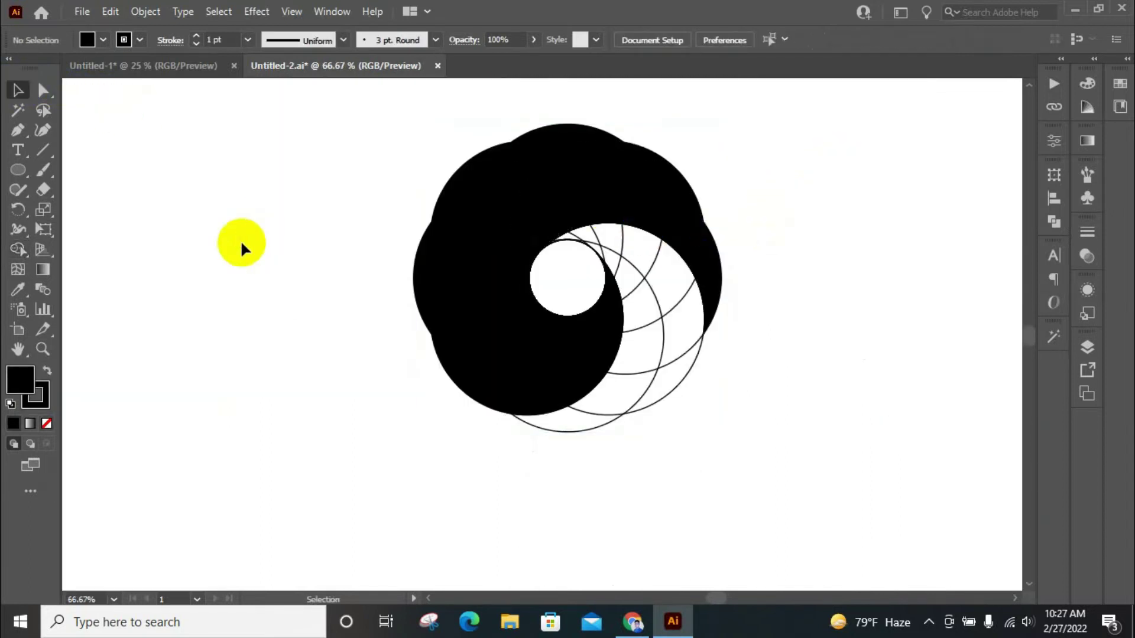
{"action": "left_click", "coordinate": [512, 393]}
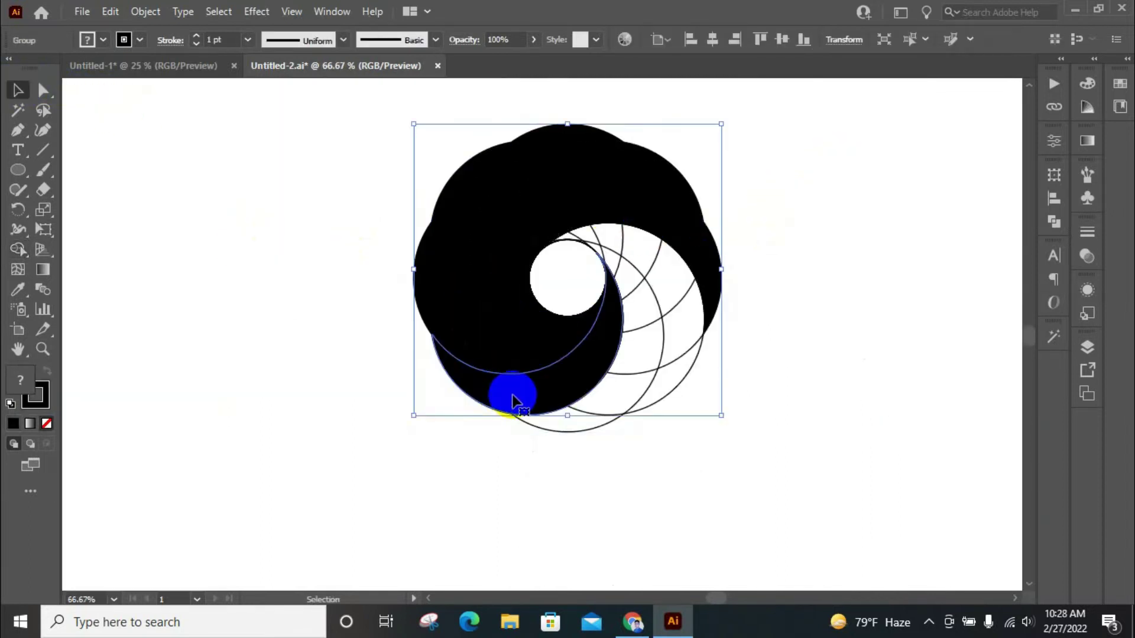
{"action": "left_click", "coordinate": [501, 342], "text": "shift"}
{"action": "left_click", "coordinate": [504, 278]}
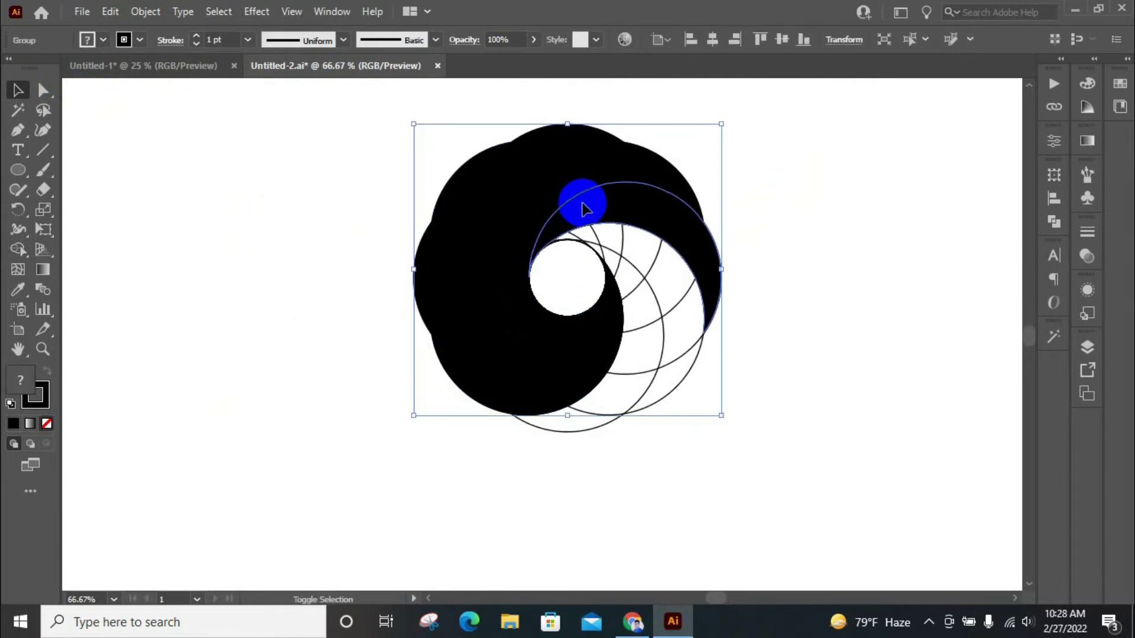
{"action": "left_click", "coordinate": [583, 210], "text": "shift"}
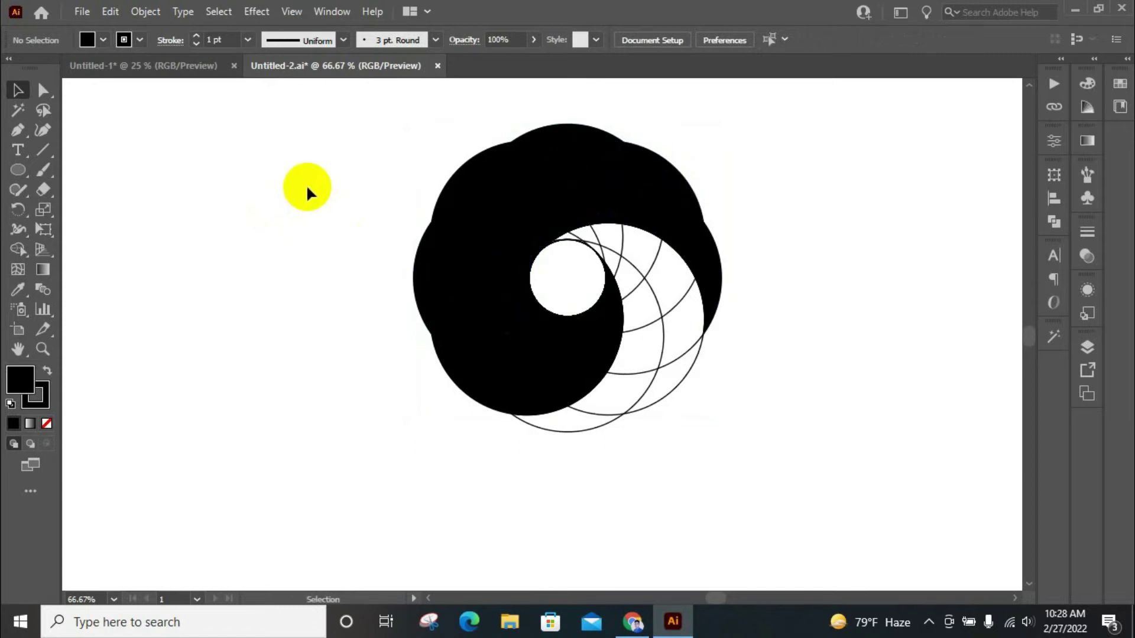
{"action": "left_click_drag", "start_coordinate": [306, 184], "coordinate": [692, 322]}
{"action": "right_click", "coordinate": [630, 173]}
{"action": "left_click", "coordinate": [721, 325]}
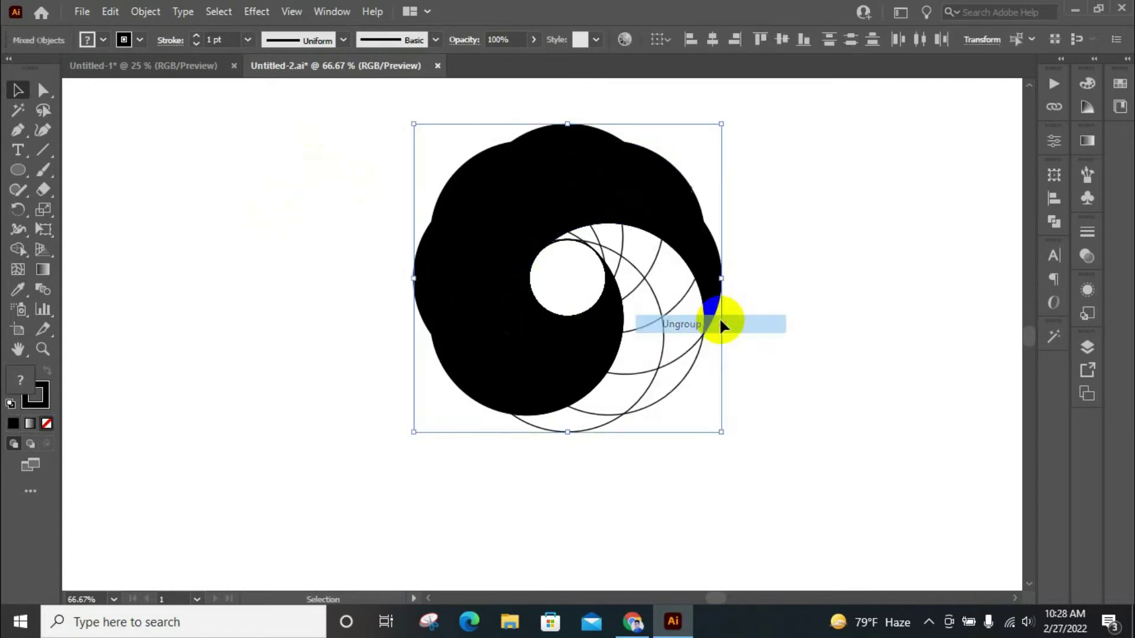
{"action": "right_click", "coordinate": [598, 173]}
{"action": "left_click", "coordinate": [867, 186]}
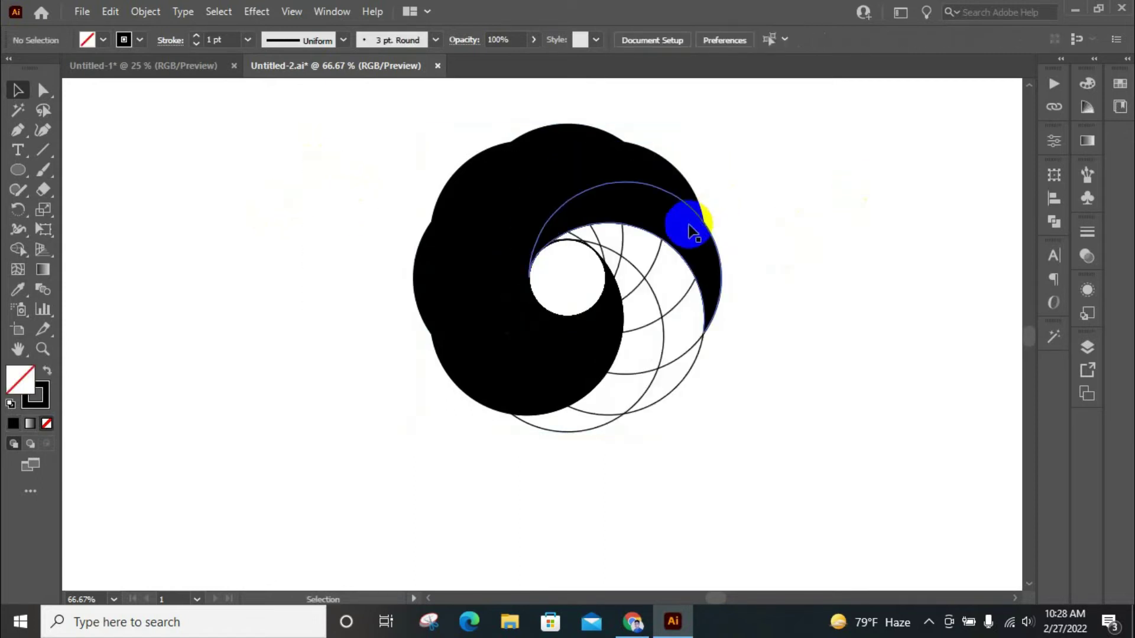
Move the five black filled pieces to the right, away from the outlines
{"action": "left_click", "coordinate": [691, 232]}
{"action": "left_click", "coordinate": [652, 164], "text": "shift"}
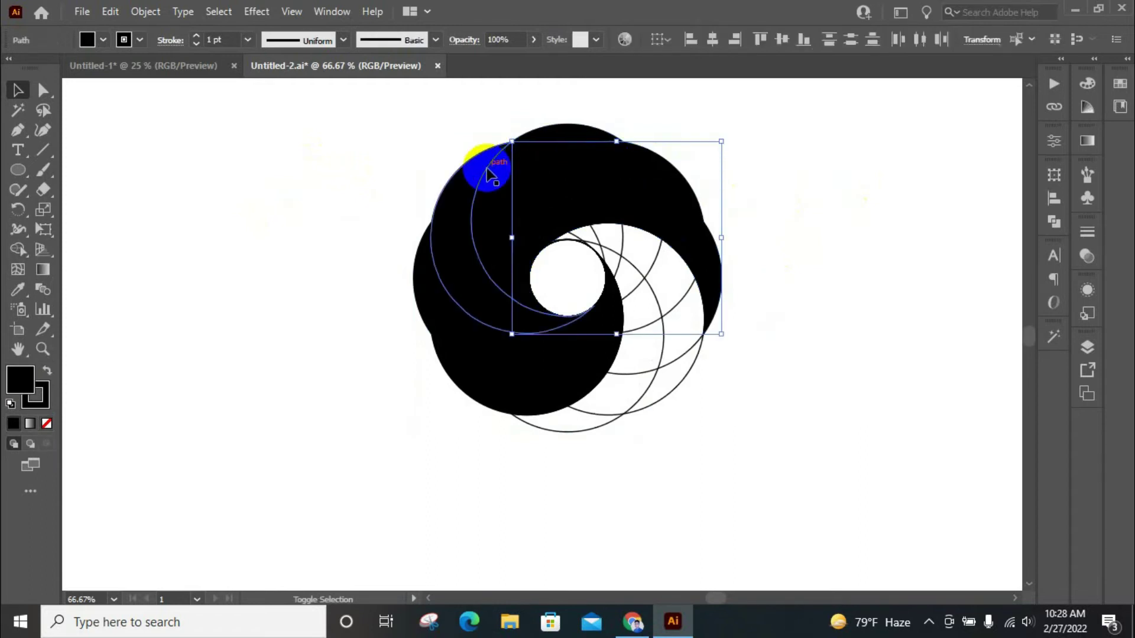
{"action": "left_click", "coordinate": [498, 169], "text": "shift"}
{"action": "left_click", "coordinate": [448, 306], "text": "shift"}
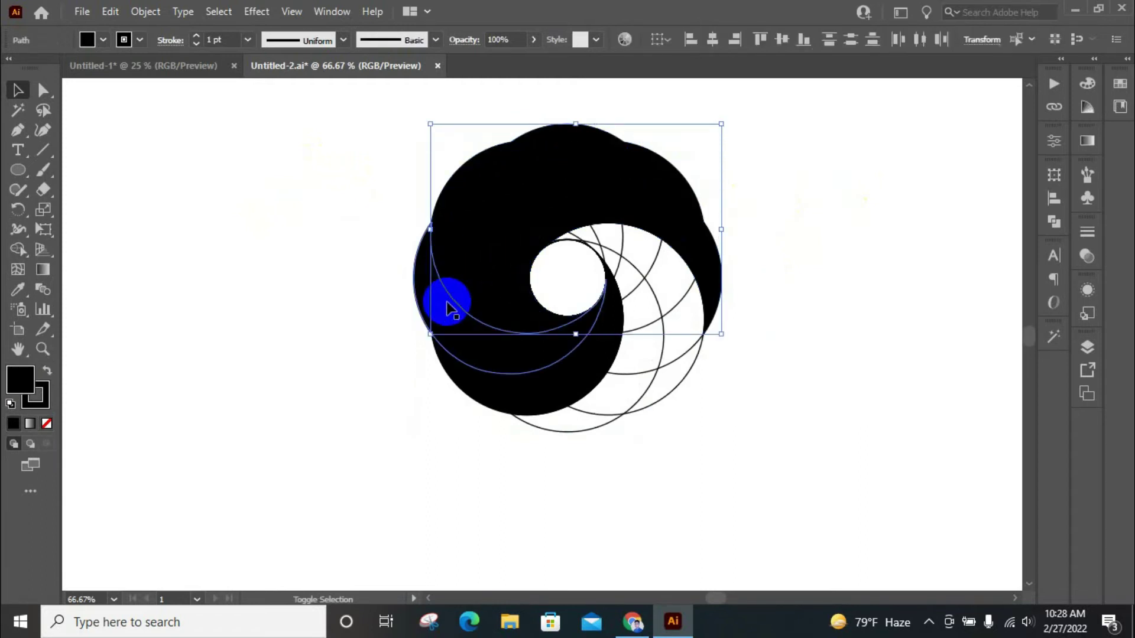
{"action": "left_click", "coordinate": [493, 373], "text": "shift"}
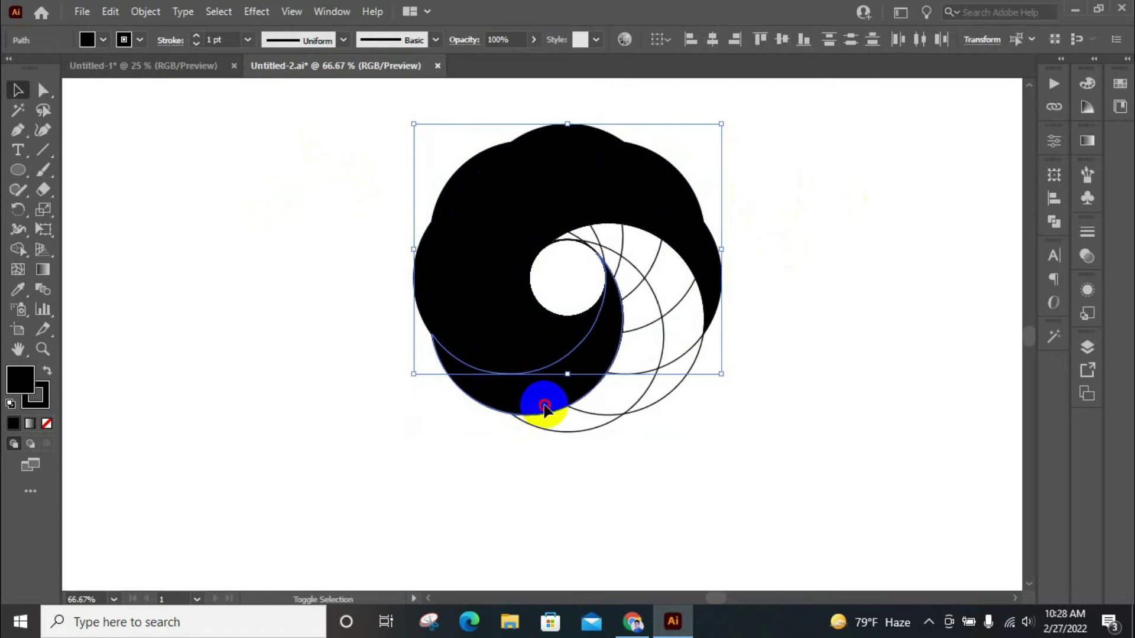
{"action": "key", "text": "ctrl+minus"}
{"action": "left_click_drag", "start_coordinate": [481, 367], "coordinate": [794, 363]}
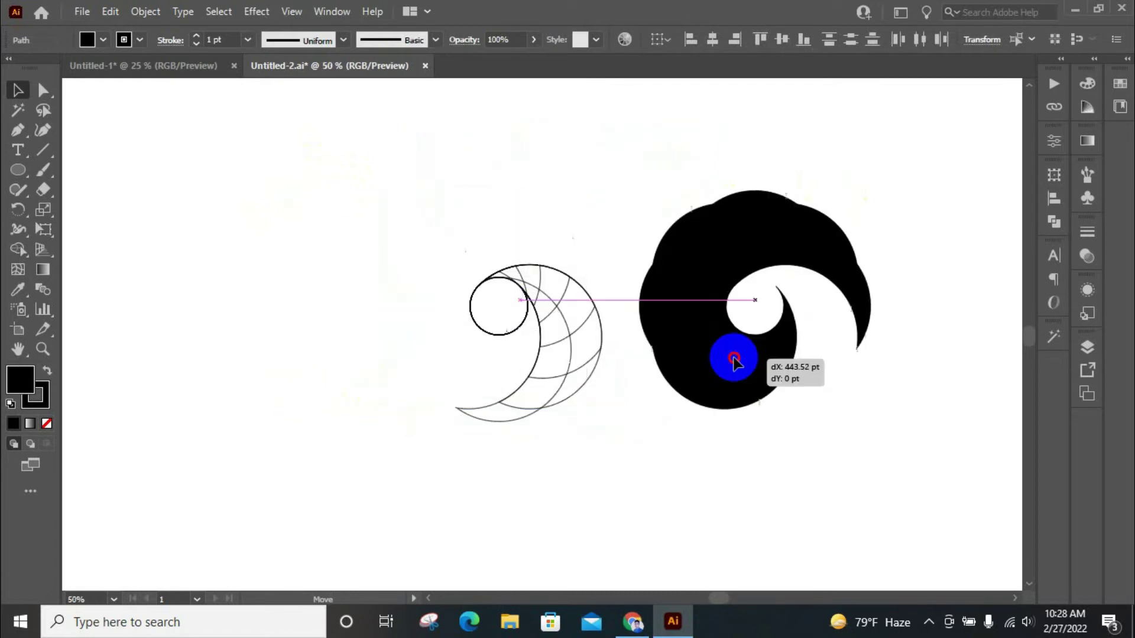
Delete the outline construction circles
{"action": "left_click", "coordinate": [709, 502]}
{"action": "left_click_drag", "start_coordinate": [446, 340], "coordinate": [637, 481]}
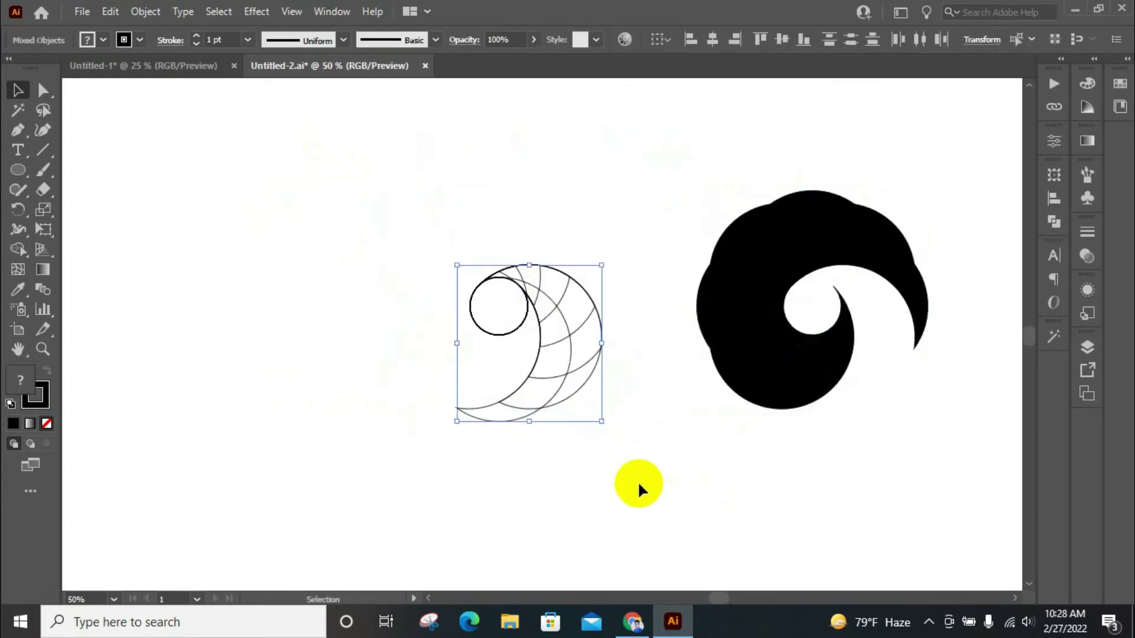
{"action": "key", "text": "Delete"}
Move the black swirl left and slightly up toward the page centre
{"action": "left_click", "coordinate": [882, 404]}
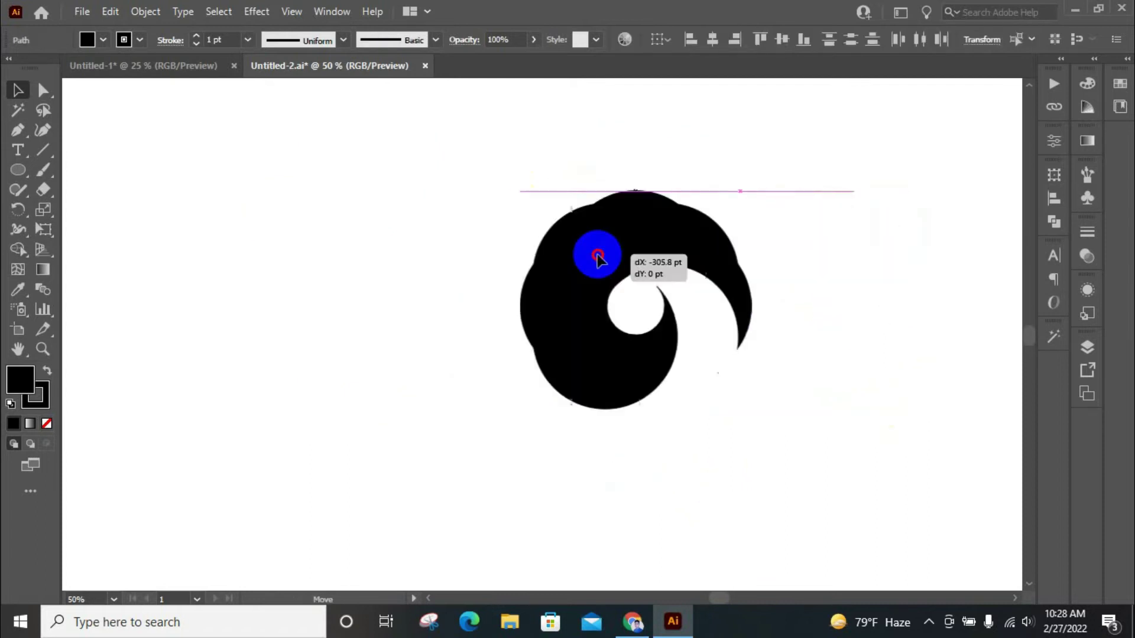
{"action": "left_click_drag", "start_coordinate": [812, 281], "coordinate": [576, 284]}
{"action": "left_click_drag", "start_coordinate": [601, 233], "coordinate": [600, 208]}
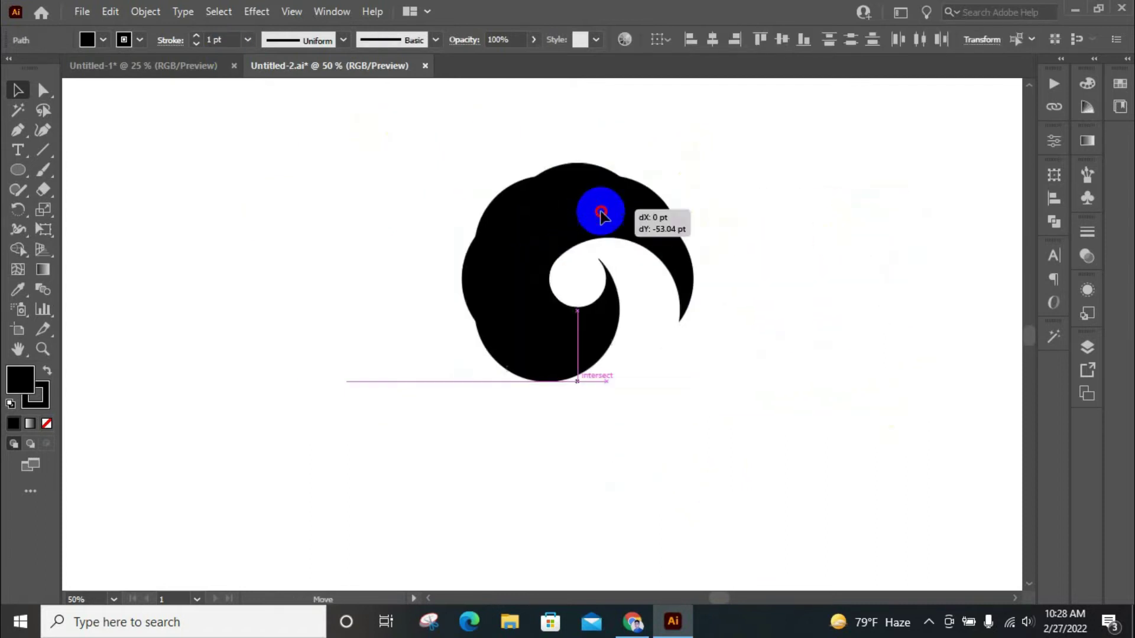
Remove the outline stroke from the black swirl
{"action": "left_click", "coordinate": [124, 41]}
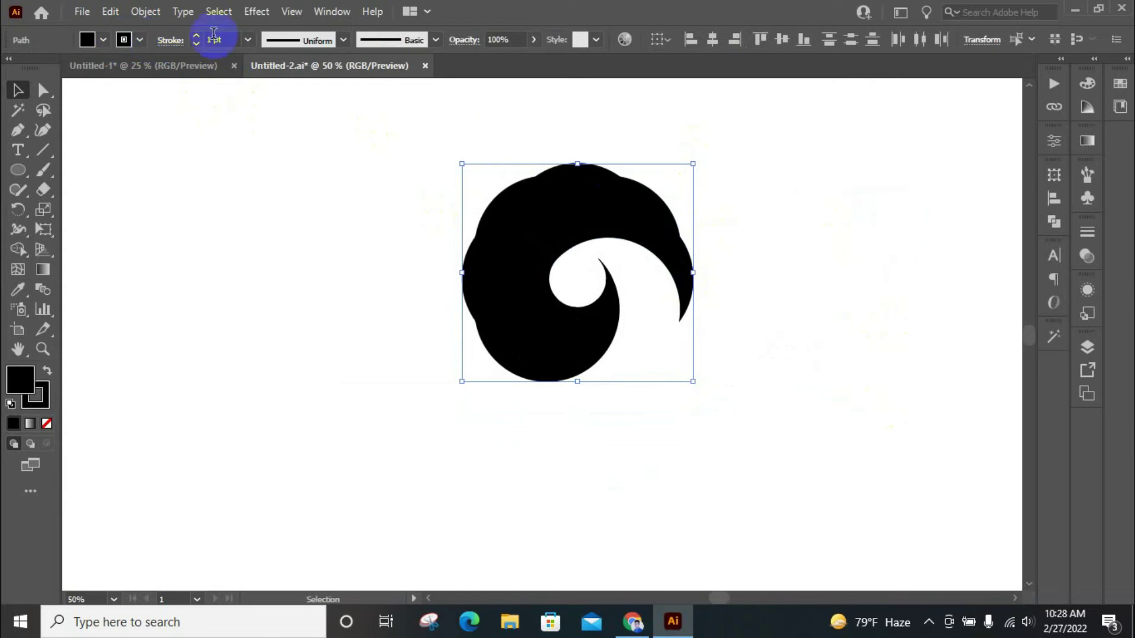
{"action": "left_click", "coordinate": [139, 41]}
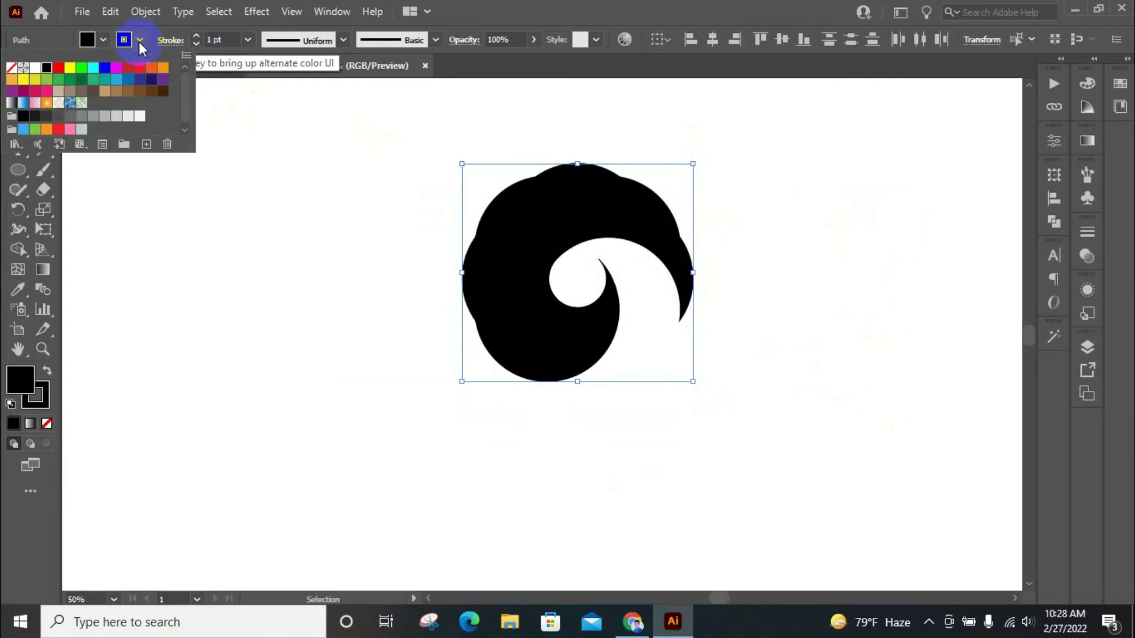
{"action": "left_click", "coordinate": [13, 71]}
{"action": "left_click", "coordinate": [327, 266]}
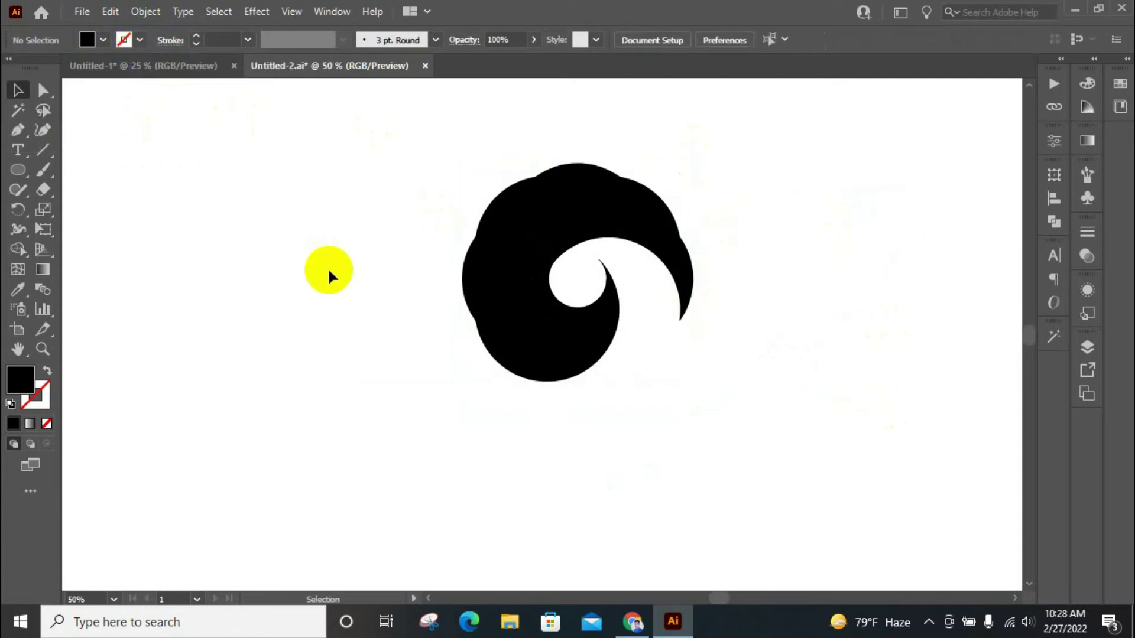
Place the orange swatch row above the swirl and select the lower inner crescent
{"action": "left_click", "coordinate": [595, 373]}
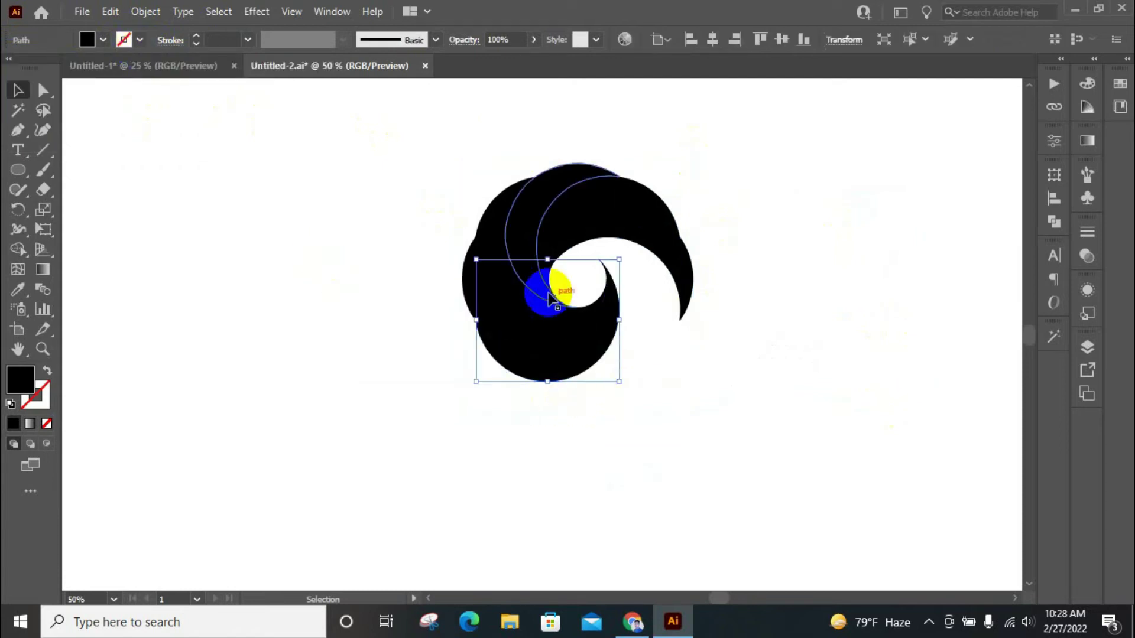
{"action": "scroll", "coordinate": [492, 266], "scroll_direction": "down", "scroll_amount": 1}
{"action": "scroll", "coordinate": [493, 266], "scroll_direction": "down", "scroll_amount": 1}
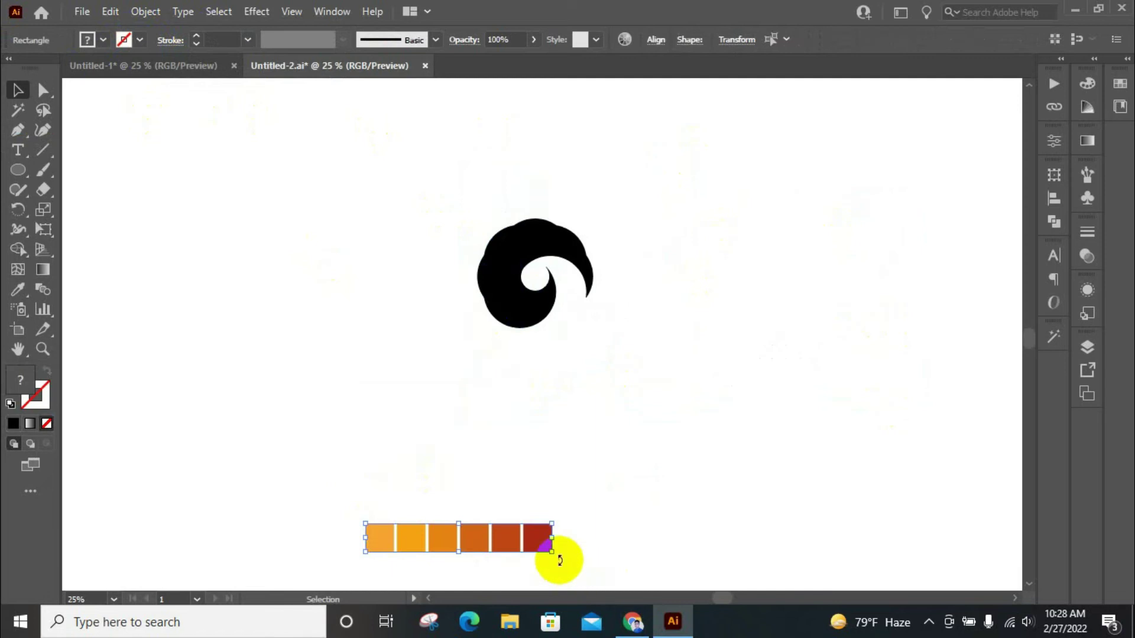
{"action": "left_click_drag", "start_coordinate": [535, 539], "coordinate": [584, 180]}
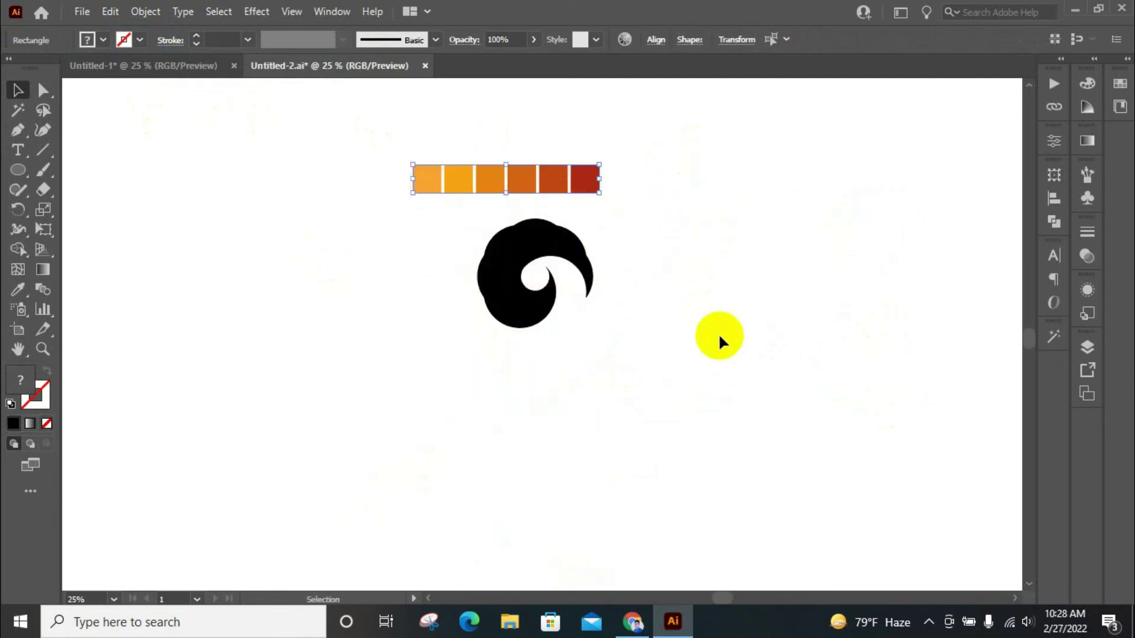
{"action": "left_click", "coordinate": [495, 206]}
{"action": "scroll", "coordinate": [495, 205], "scroll_direction": "up", "scroll_amount": 2}
{"action": "left_click", "coordinate": [585, 425]}
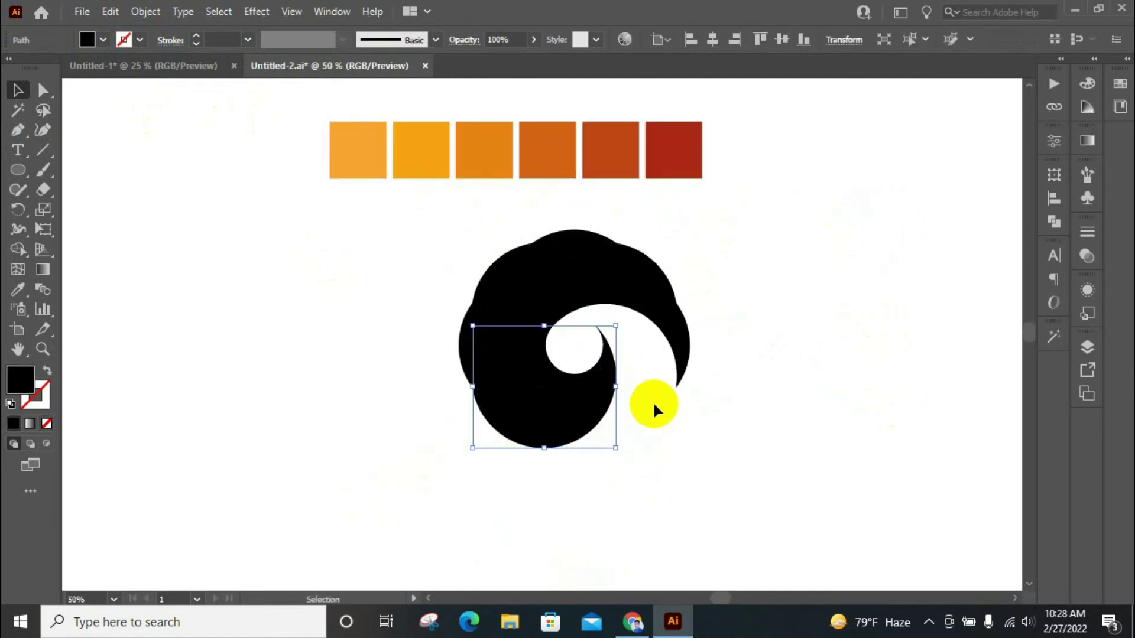
{"action": "scroll", "coordinate": [655, 411], "scroll_direction": "up", "scroll_amount": 1}
{"action": "left_click_drag", "start_coordinate": [358, 320], "coordinate": [550, 390]}
{"action": "right_click", "coordinate": [552, 344]}
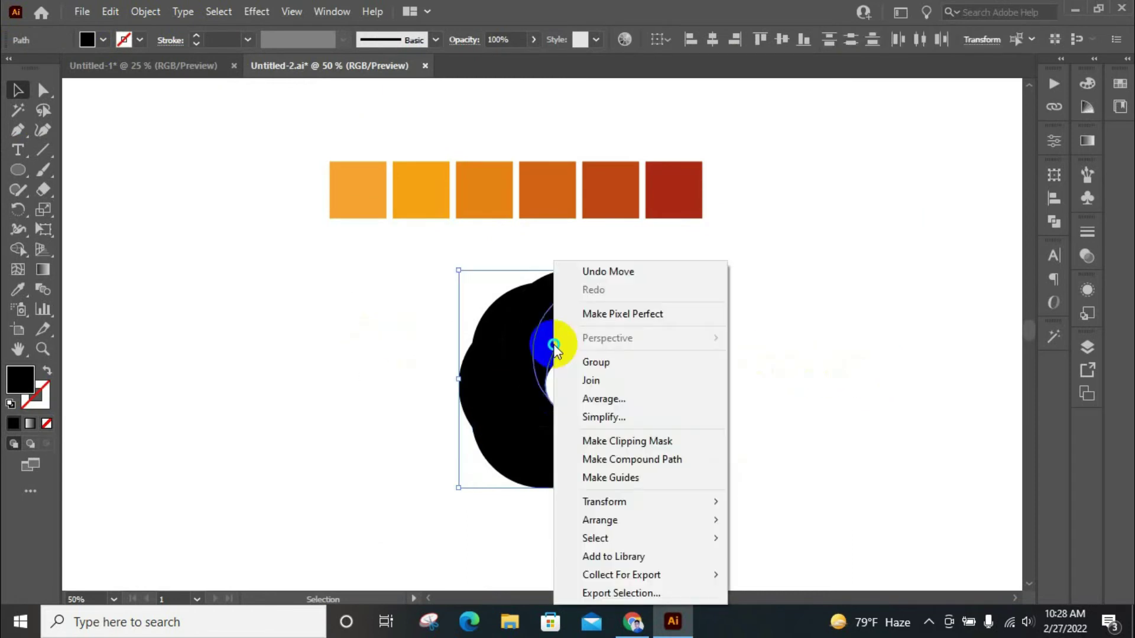
{"action": "left_click", "coordinate": [900, 383]}
{"action": "left_click_drag", "start_coordinate": [598, 456], "coordinate": [608, 456]}
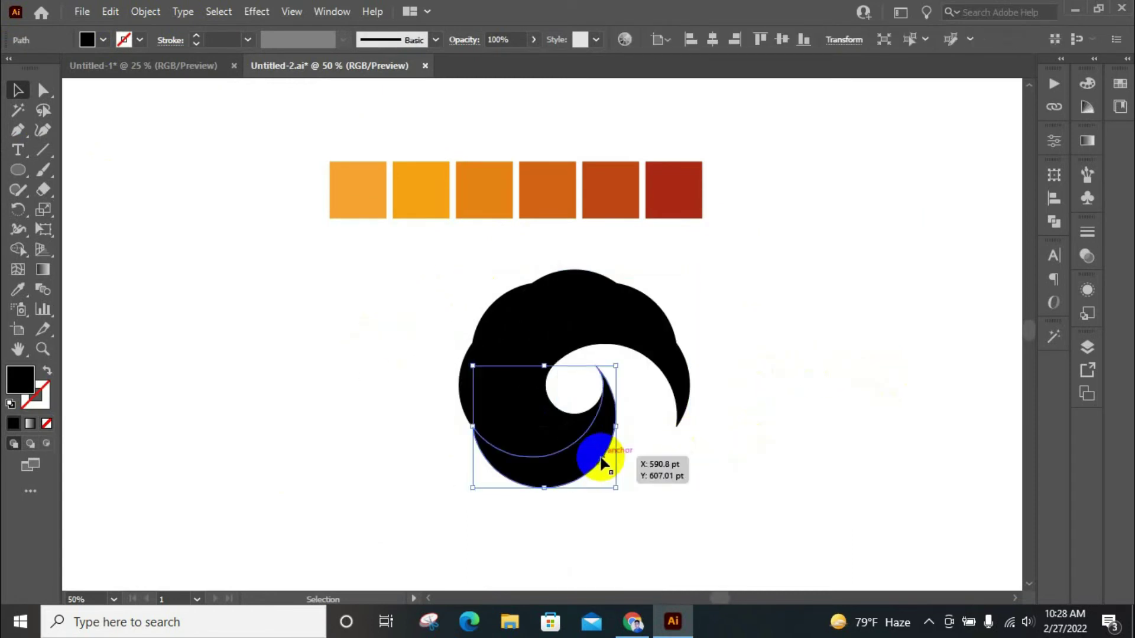
Eyedrop the dark red, fifth and fourth orange swatches into three crescents
{"action": "key", "text": "i"}
{"action": "left_click", "coordinate": [677, 190]}
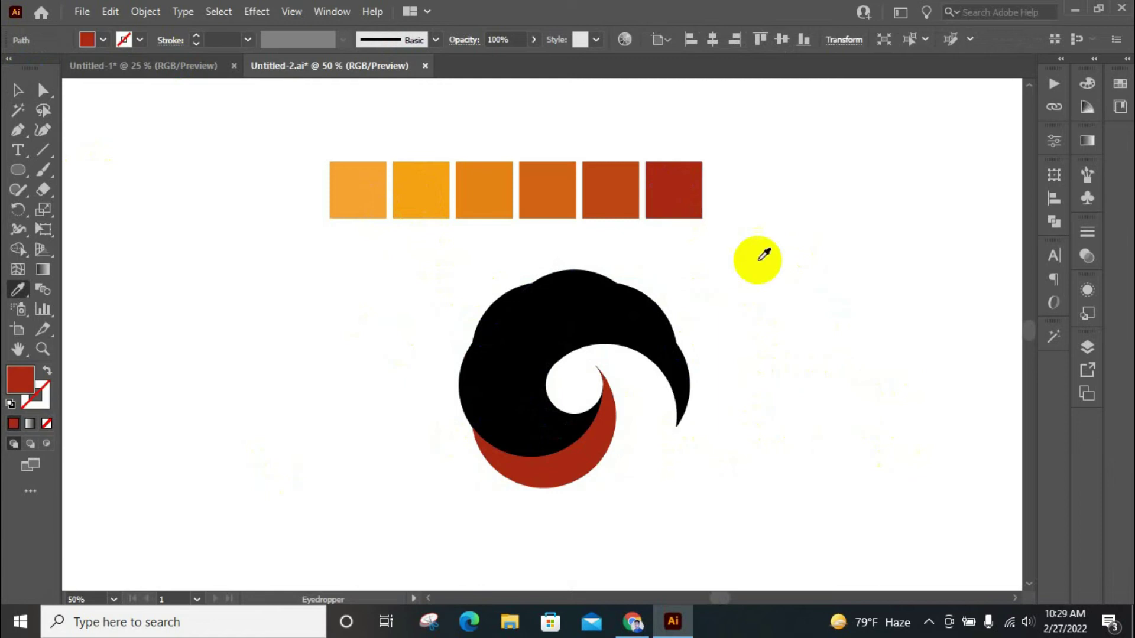
{"action": "key", "text": "v"}
{"action": "left_click", "coordinate": [537, 435]}
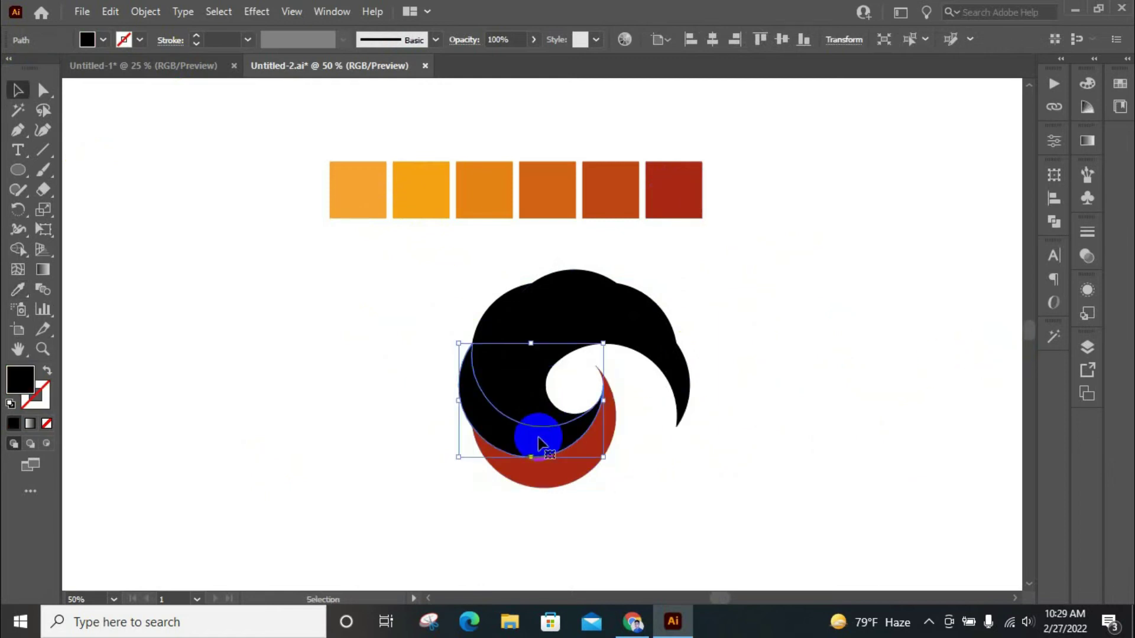
{"action": "key", "text": "i"}
{"action": "left_click", "coordinate": [608, 182]}
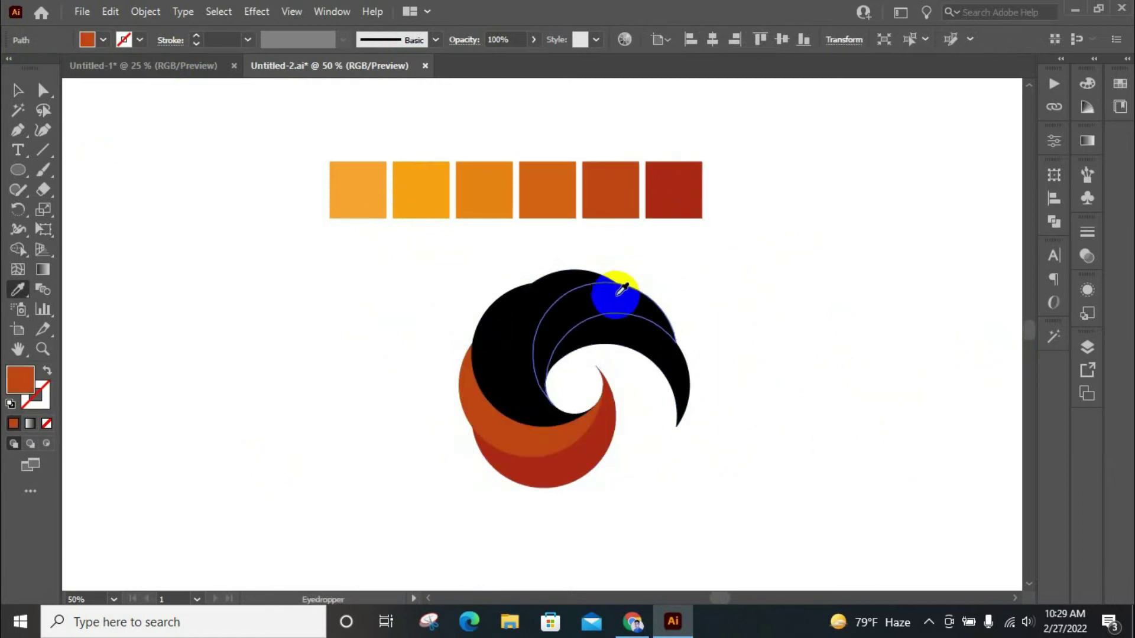
{"action": "key", "text": "v"}
{"action": "left_click", "coordinate": [509, 408]}
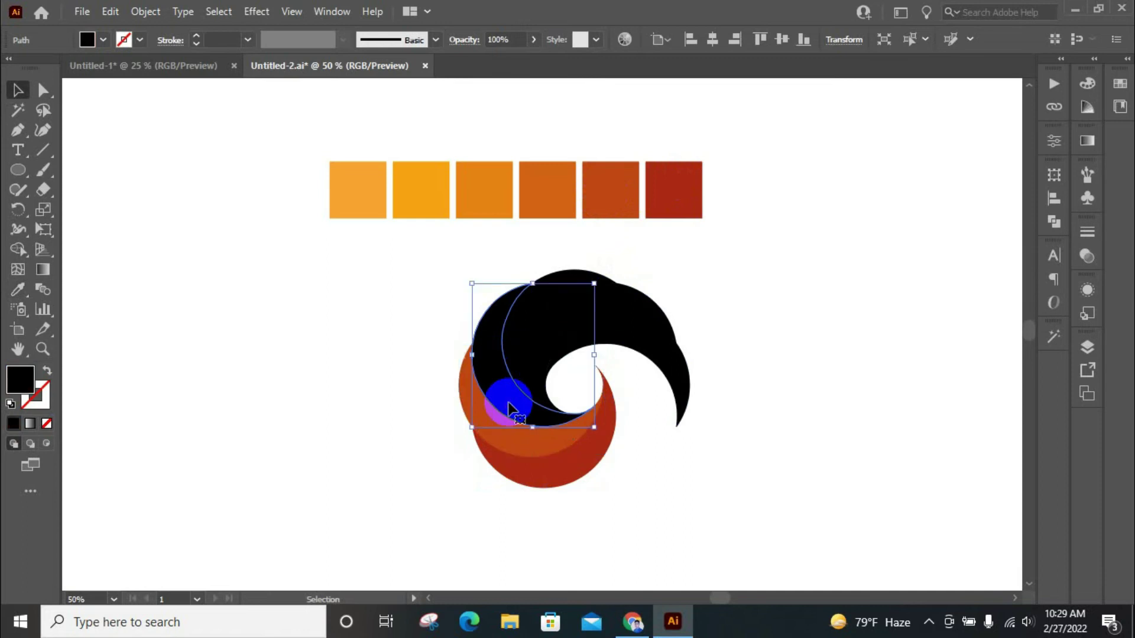
{"action": "key", "text": "i"}
{"action": "left_click", "coordinate": [547, 182]}
{"action": "key", "text": "v"}
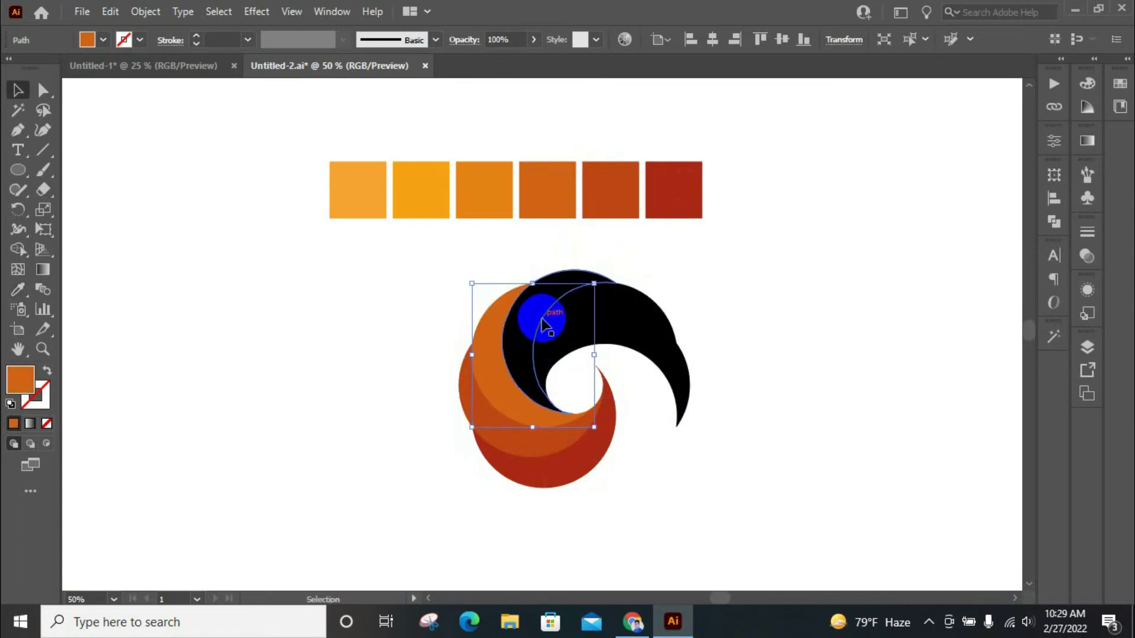
Fill the remaining crescents with the third, second and first light orange swatches
{"action": "left_click", "coordinate": [484, 190]}
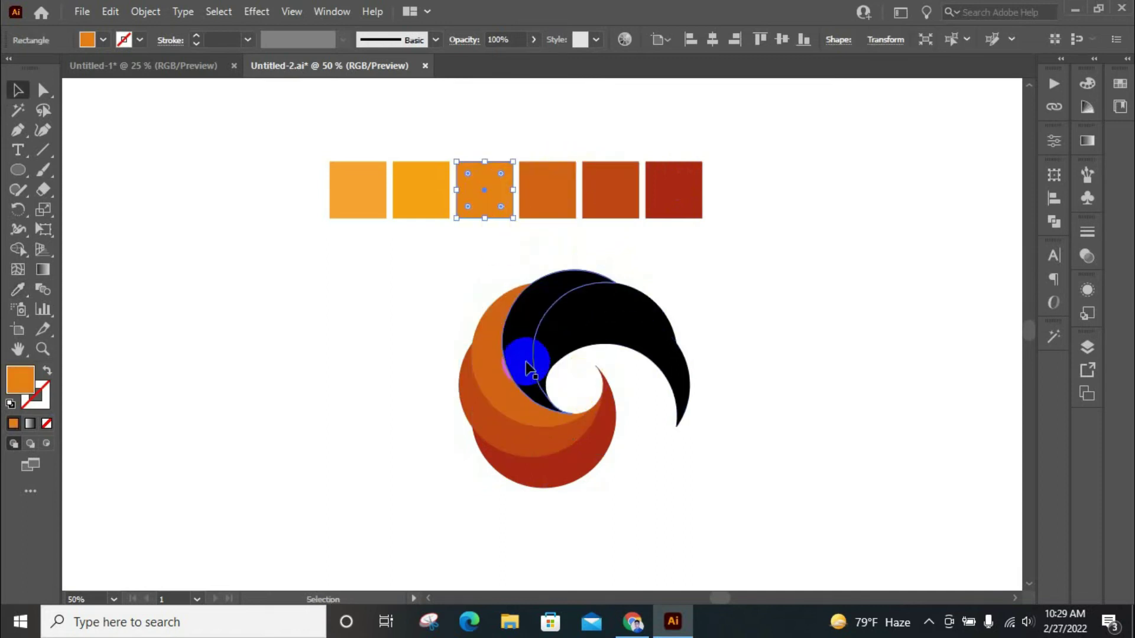
{"action": "left_click", "coordinate": [526, 367]}
{"action": "key", "text": "i"}
{"action": "left_click", "coordinate": [486, 188]}
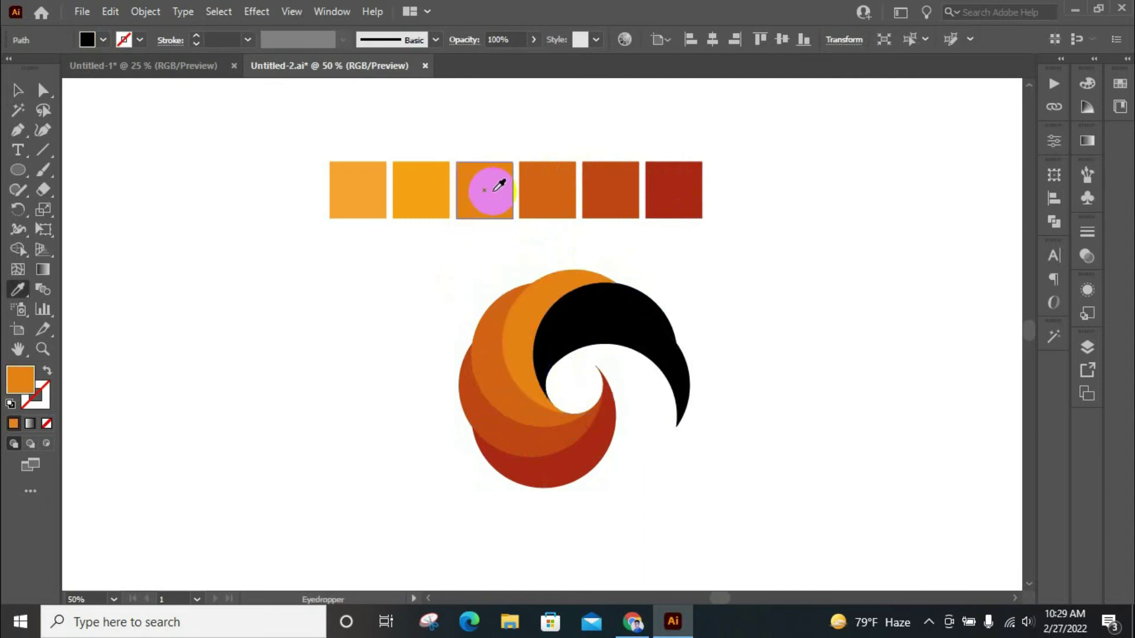
{"action": "key", "text": "v"}
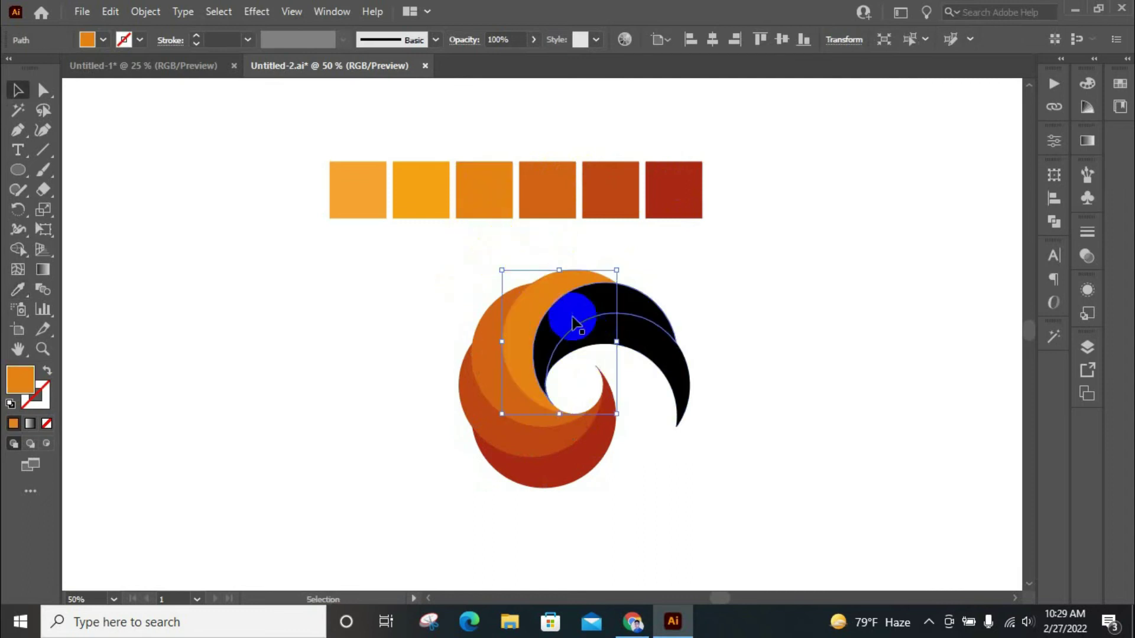
{"action": "left_click", "coordinate": [577, 316]}
{"action": "key", "text": "i"}
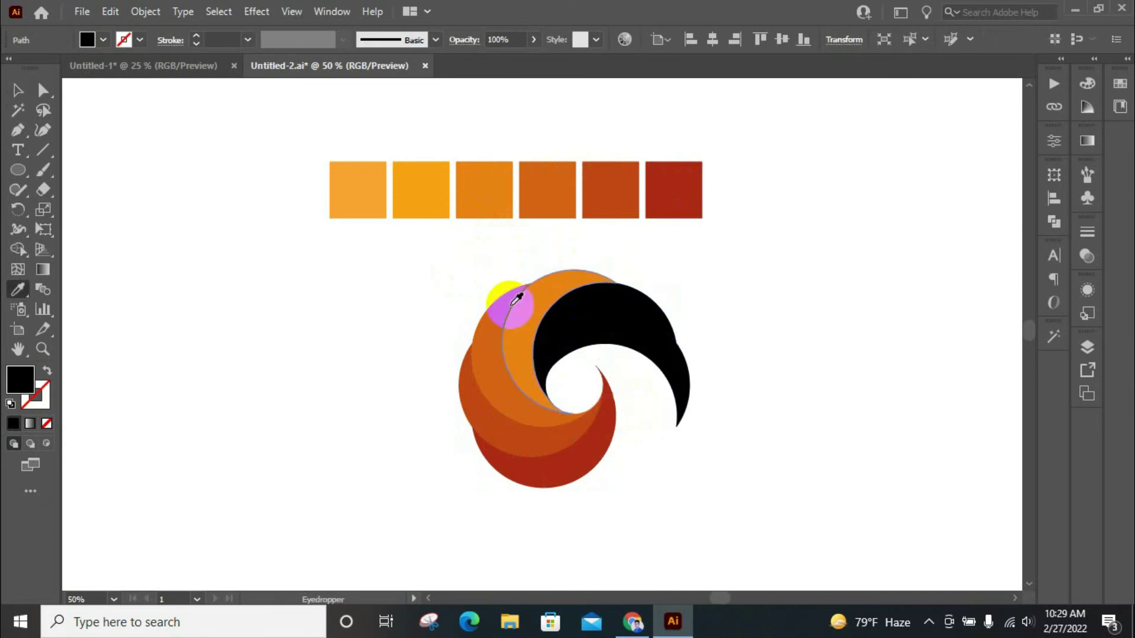
{"action": "left_click", "coordinate": [421, 190]}
{"action": "key", "text": "v"}
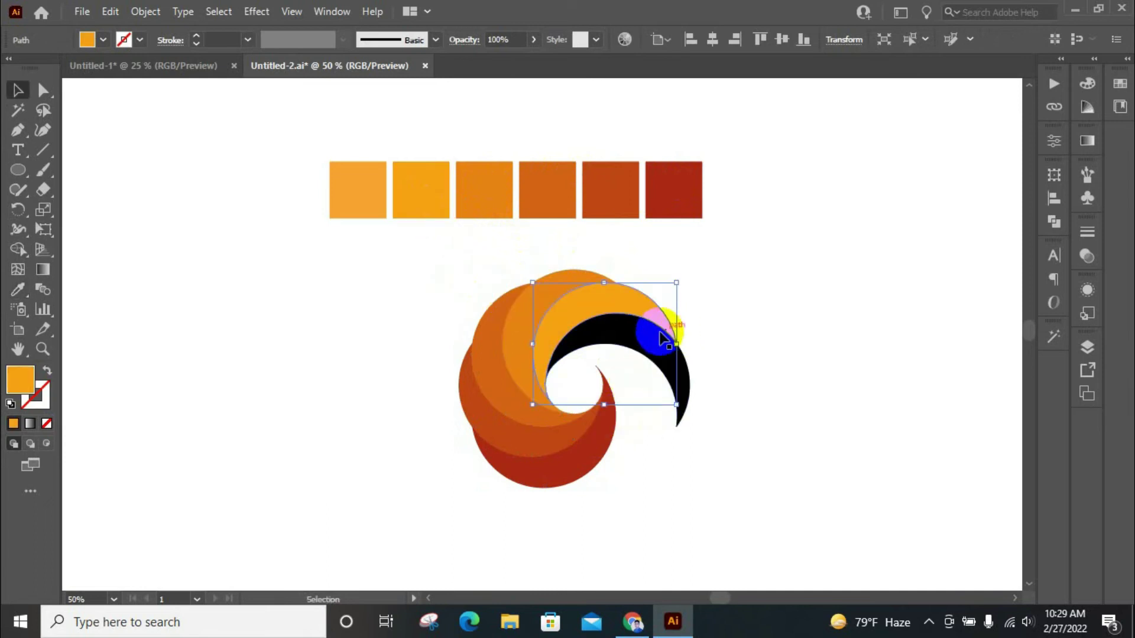
{"action": "left_click", "coordinate": [646, 329]}
{"action": "key", "text": "i"}
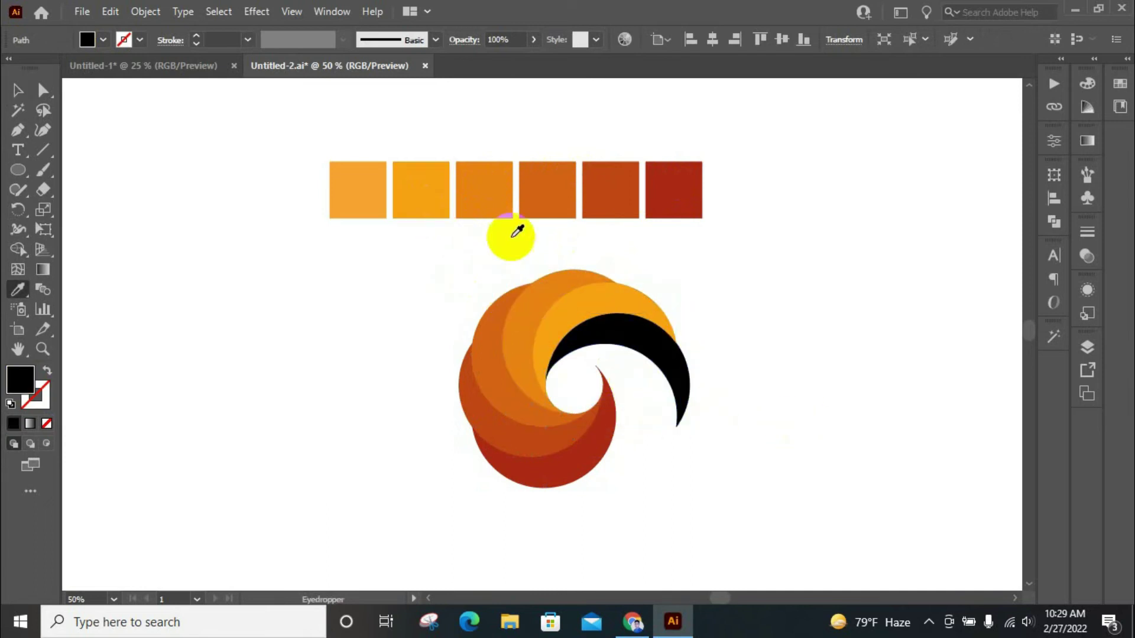
{"action": "left_click", "coordinate": [372, 189]}
{"action": "left_click", "coordinate": [578, 329]}
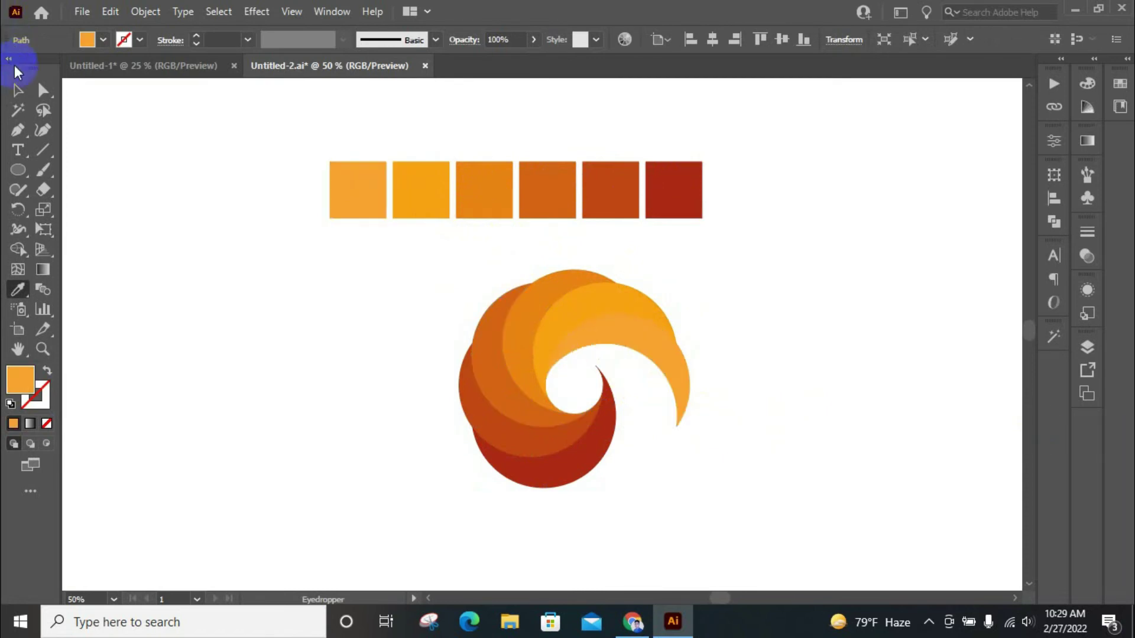
{"action": "left_click", "coordinate": [18, 89]}
{"action": "scroll", "coordinate": [364, 299], "scroll_direction": "down", "scroll_amount": 2}
Move the swirl to the left and Alt-drag a duplicate to its right
{"action": "left_click", "coordinate": [359, 306]}
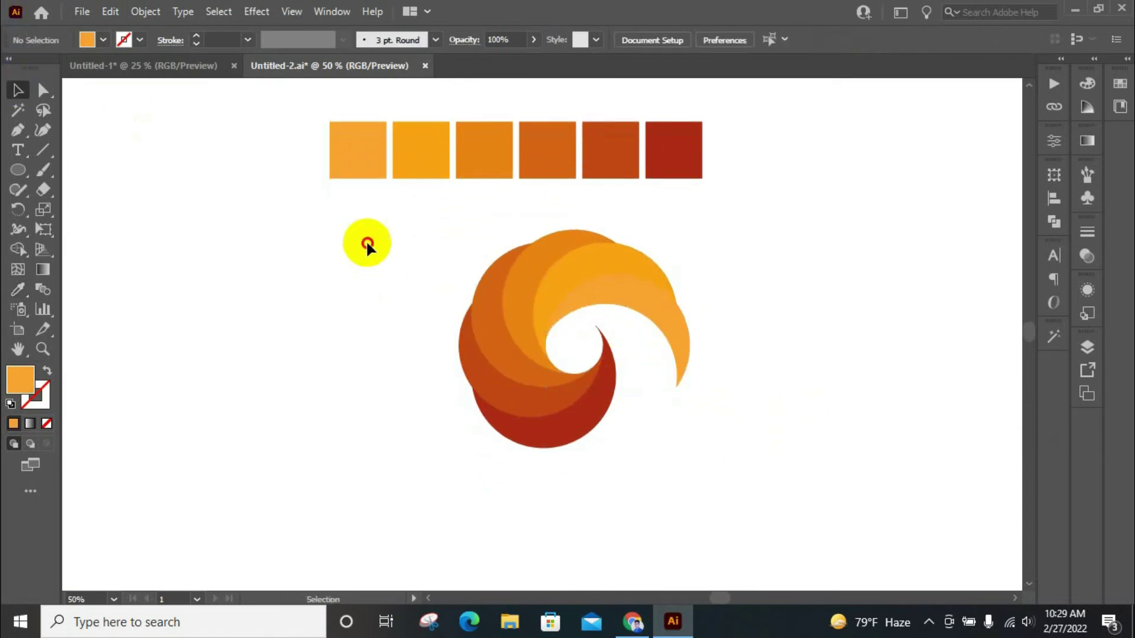
{"action": "left_click_drag", "start_coordinate": [366, 240], "coordinate": [618, 344]}
{"action": "left_click_drag", "start_coordinate": [619, 295], "coordinate": [340, 290]}
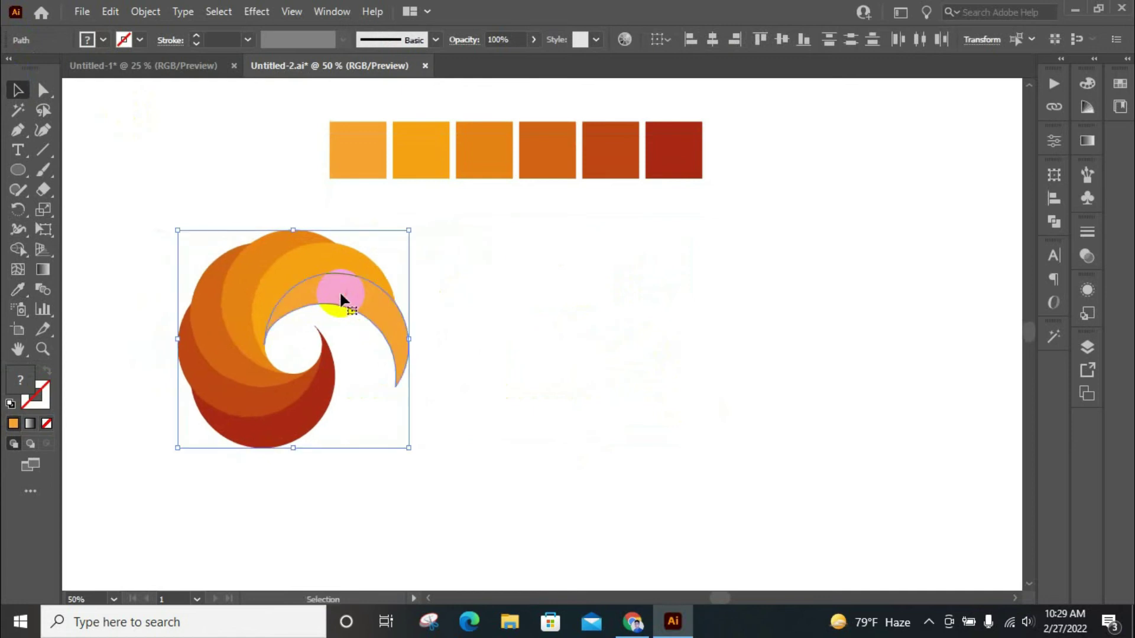
{"action": "mouse_move", "coordinate": [286, 374]}
{"action": "left_mouse_down"}
{"action": "mouse_move", "coordinate": [584, 395]}
{"action": "mouse_move", "coordinate": [624, 382]}
{"action": "left_mouse_up"}
{"action": "left_click", "coordinate": [905, 413]}
{"action": "left_click", "coordinate": [701, 326]}
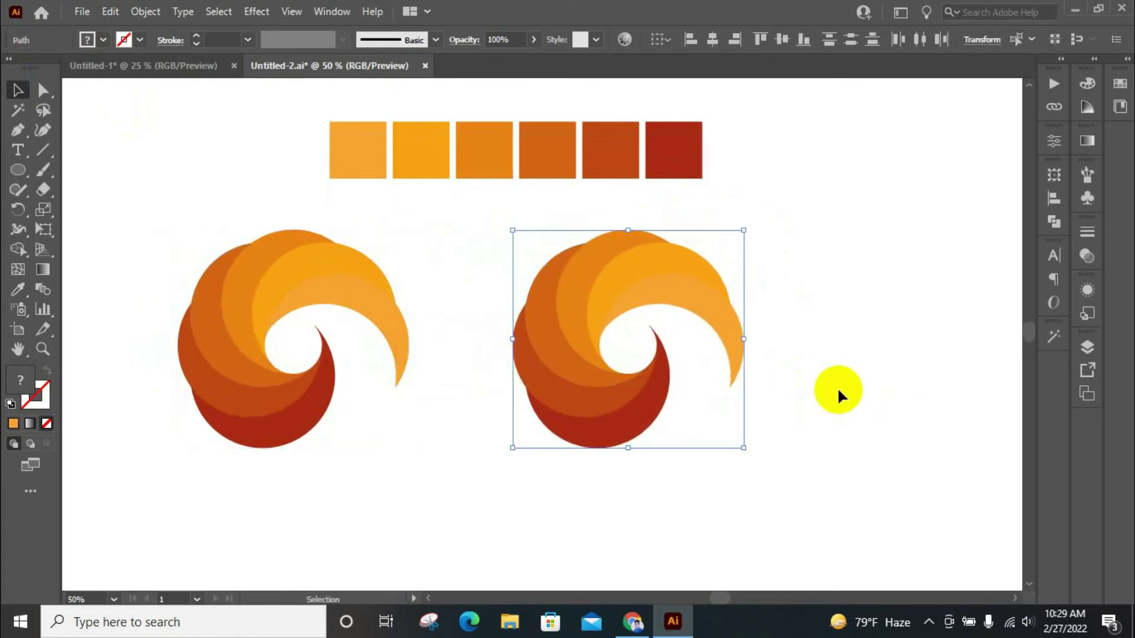
{"action": "left_click", "coordinate": [142, 39]}
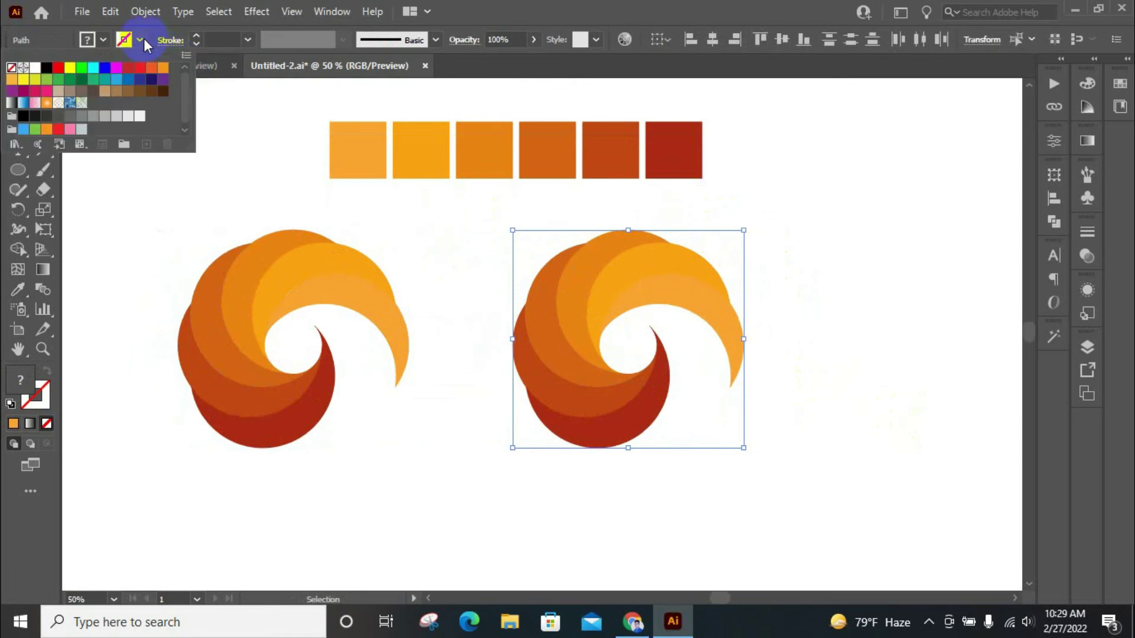
Give the copied swirl an RGB red outline 4 pt thick
{"action": "left_click", "coordinate": [58, 69]}
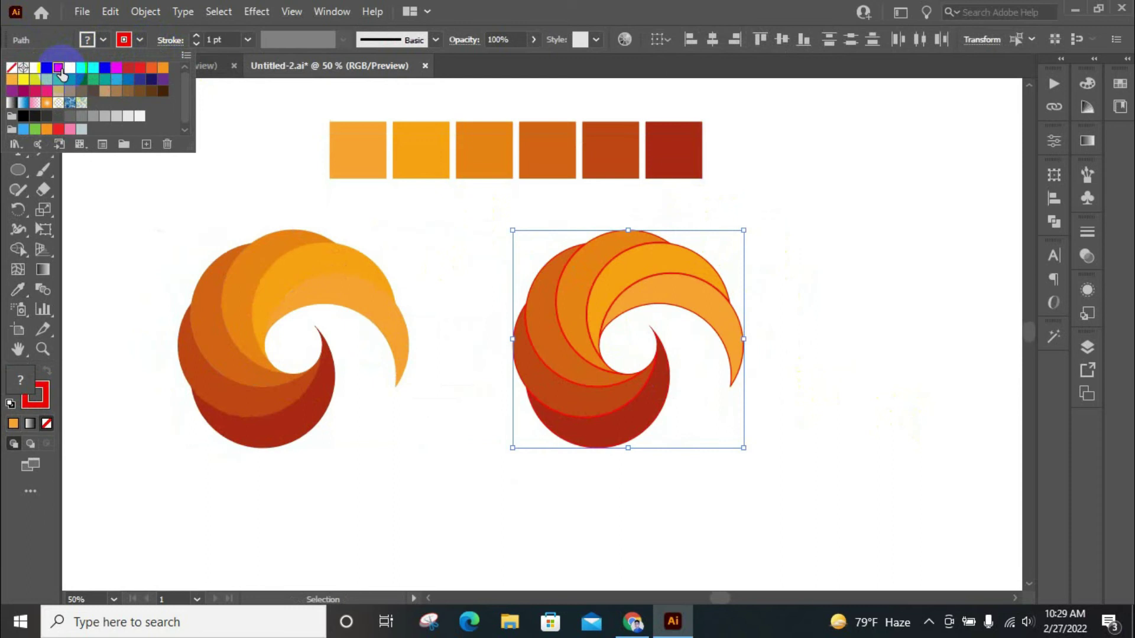
{"action": "left_click", "coordinate": [250, 39]}
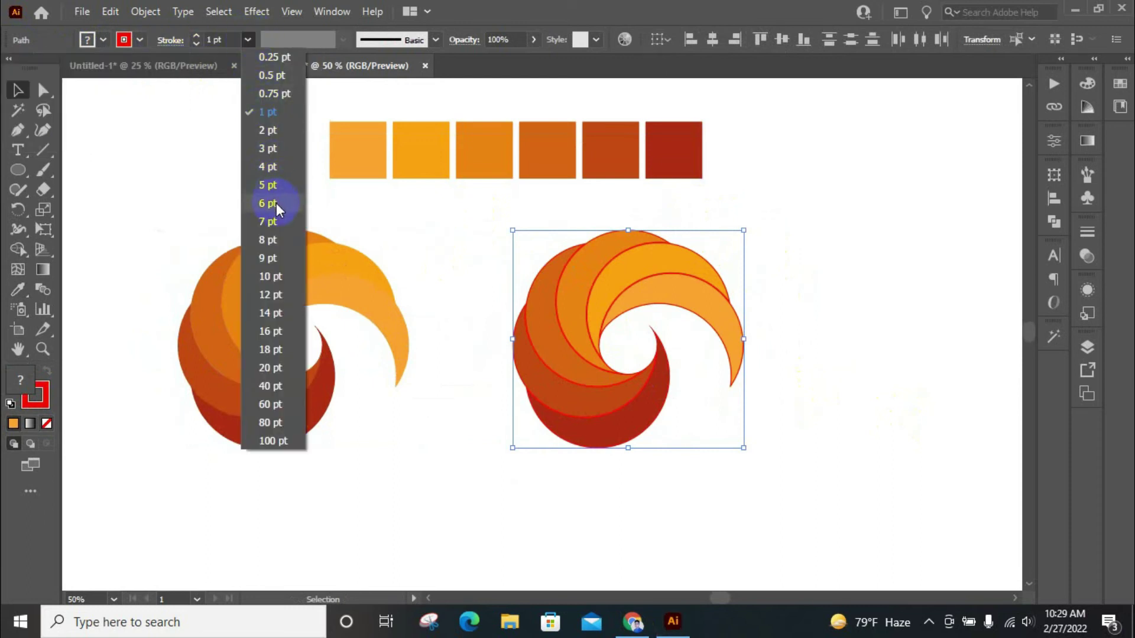
{"action": "left_click", "coordinate": [275, 169]}
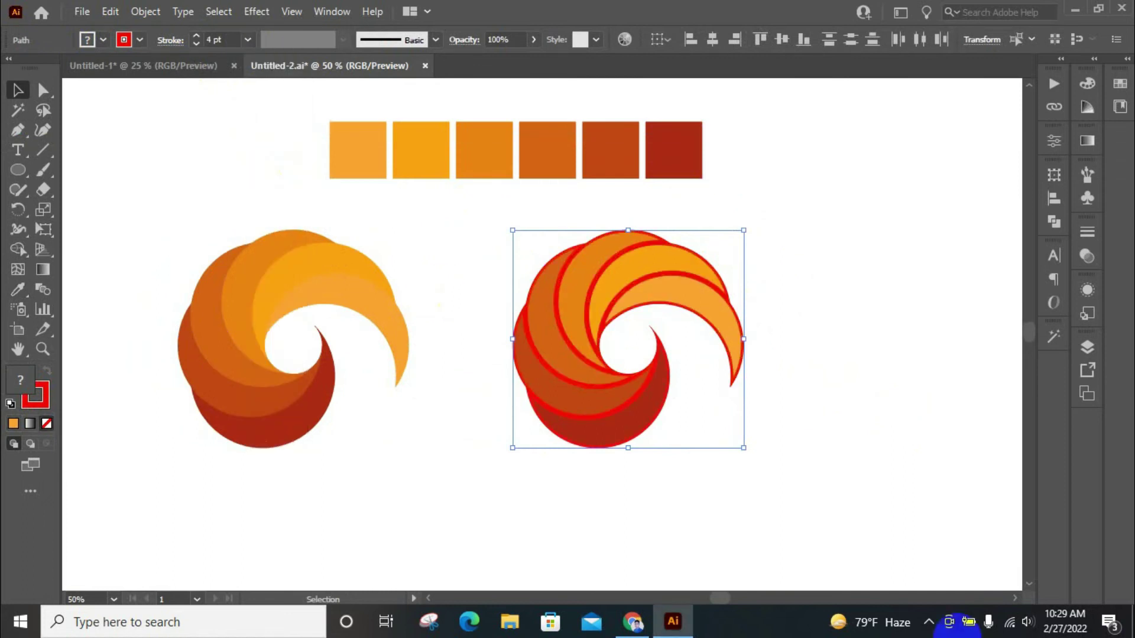
{"action": "left_click", "coordinate": [797, 296]}
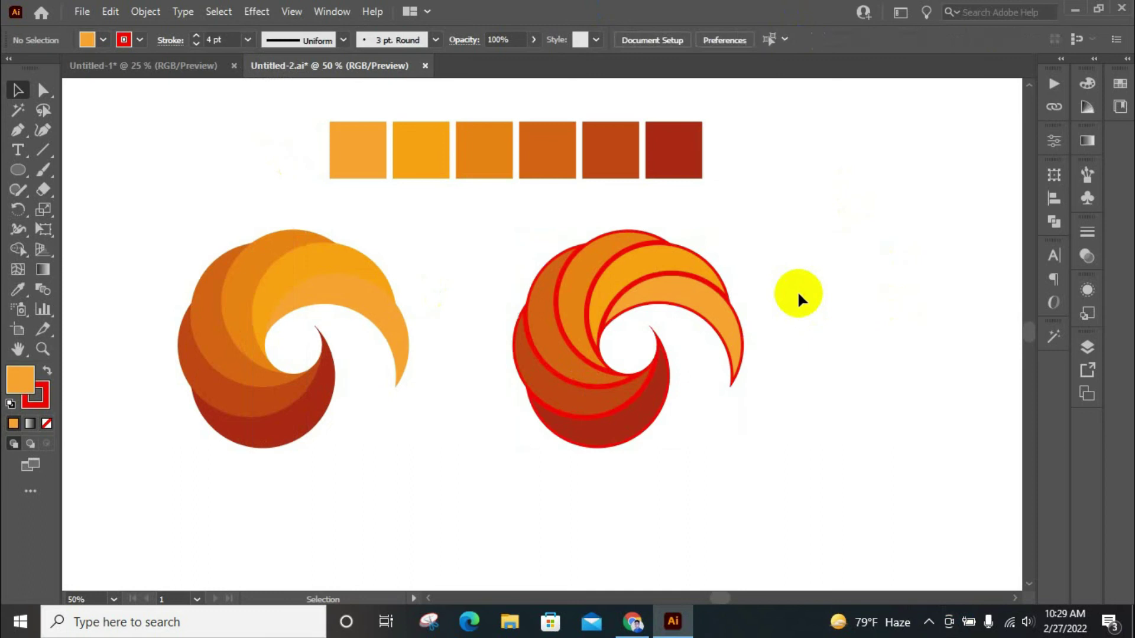
Apply Expand Appearance, then Expand, to the right swirl's red outlines
{"action": "left_click", "coordinate": [576, 287]}
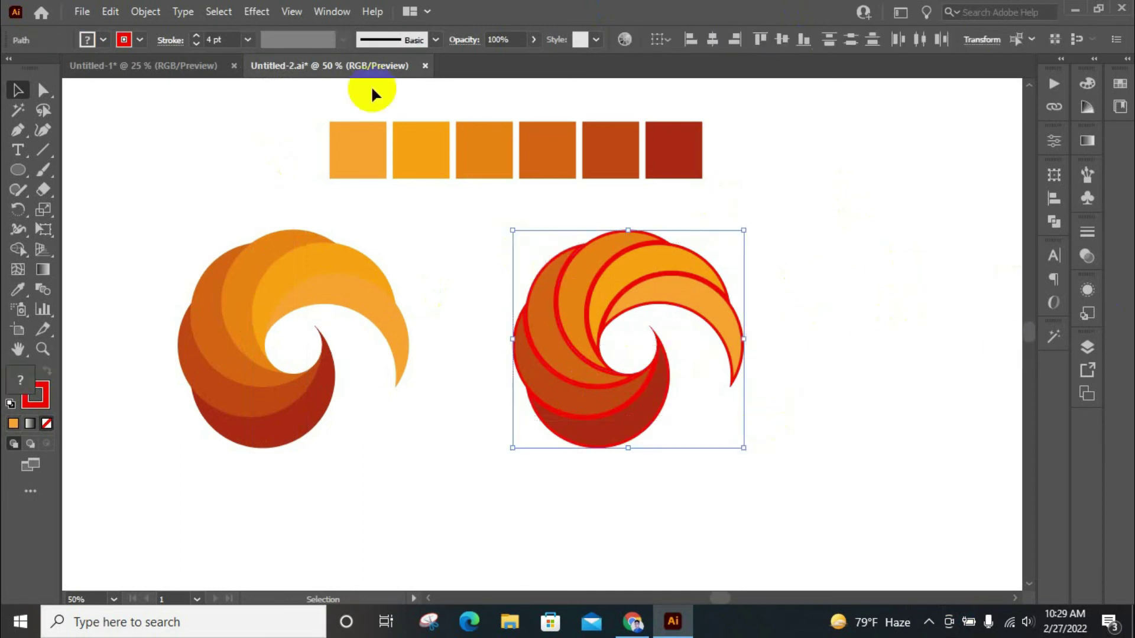
{"action": "left_click", "coordinate": [139, 16]}
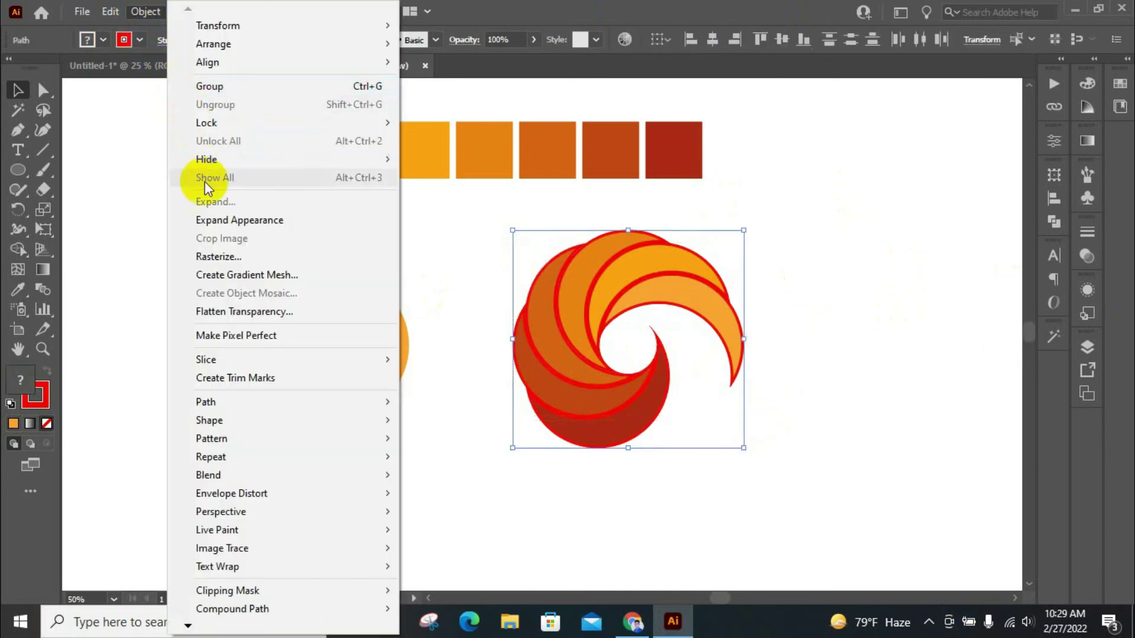
{"action": "left_click", "coordinate": [213, 220]}
{"action": "left_click", "coordinate": [145, 13]}
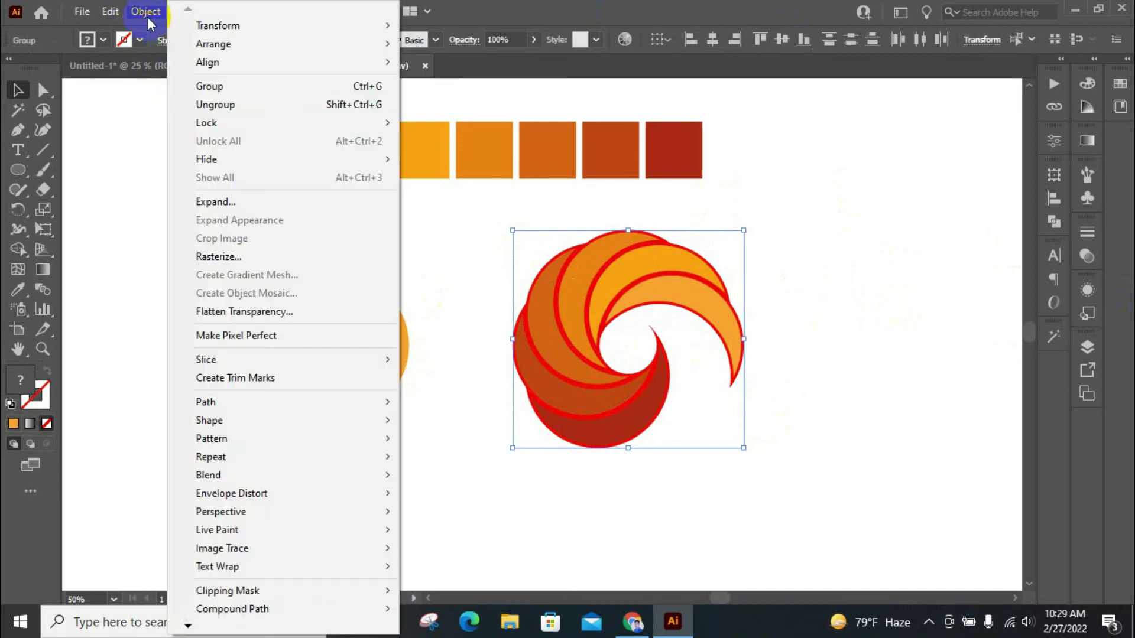
{"action": "left_click", "coordinate": [226, 199]}
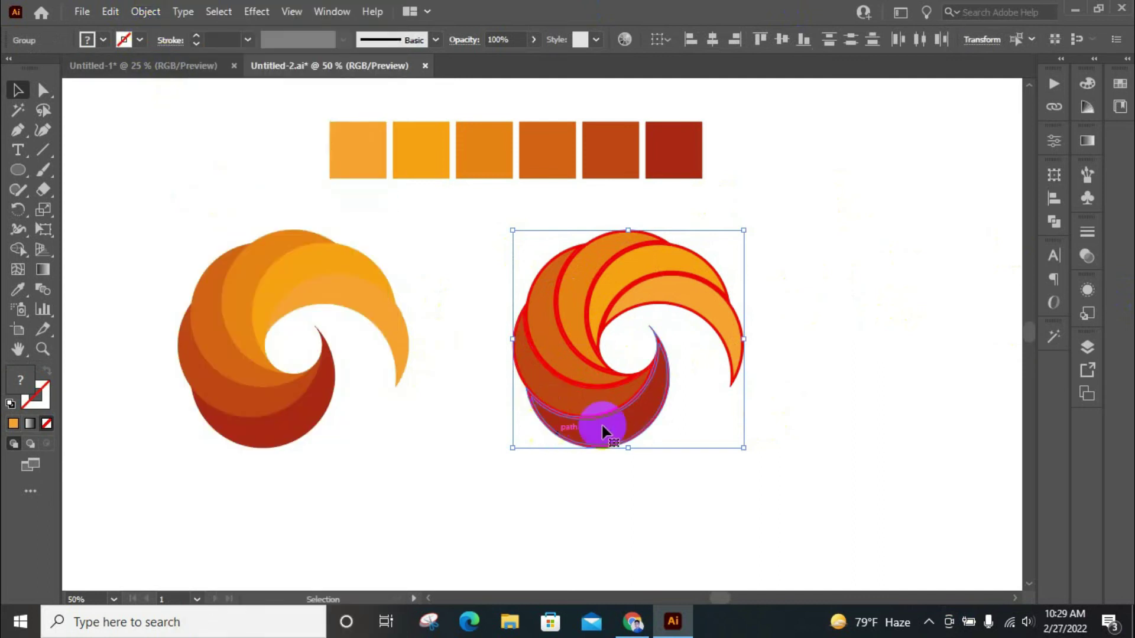
Use Pathfinder Minus Front to cut the outline from the top three crescents
{"action": "left_click", "coordinate": [835, 297]}
{"action": "left_click", "coordinate": [707, 324]}
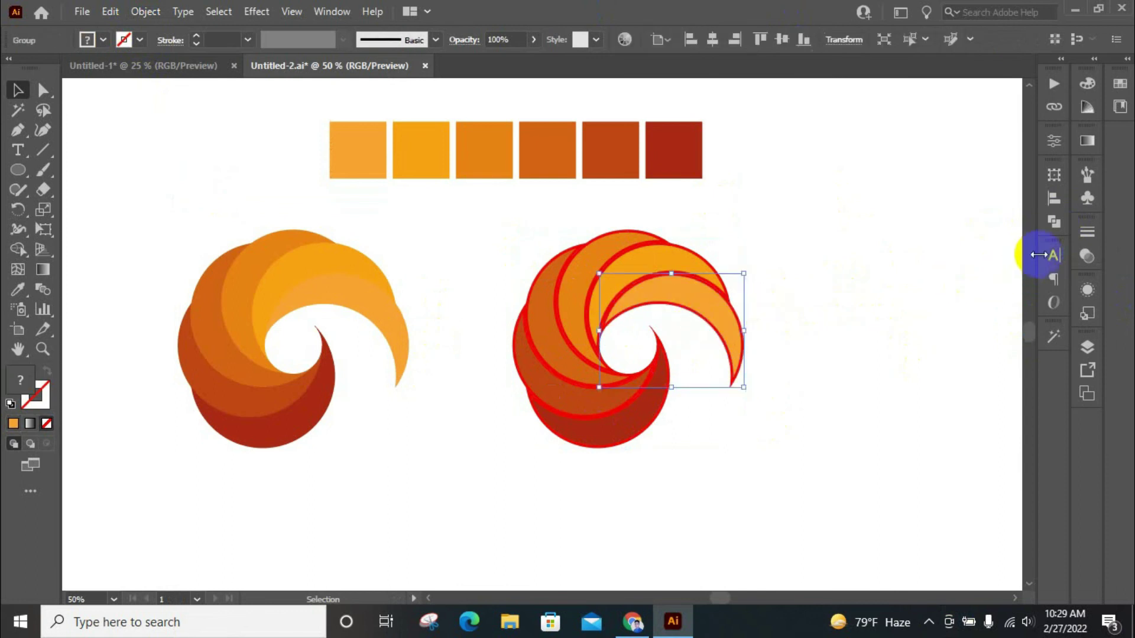
{"action": "left_click", "coordinate": [1054, 220]}
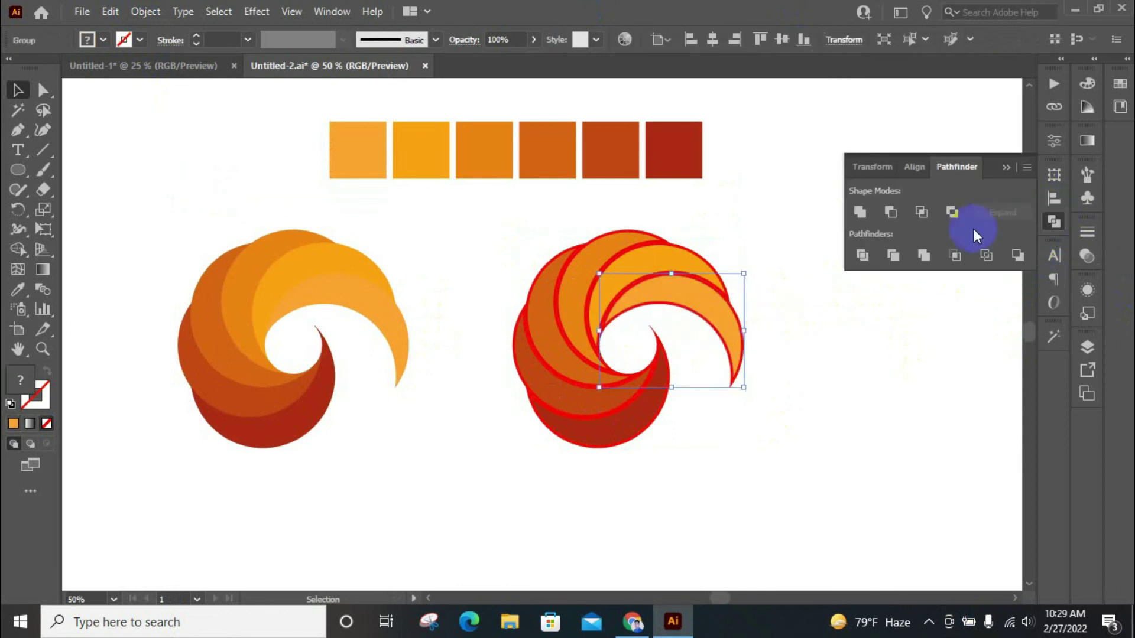
{"action": "left_click", "coordinate": [899, 215]}
{"action": "left_click", "coordinate": [776, 284]}
{"action": "left_click", "coordinate": [659, 264]}
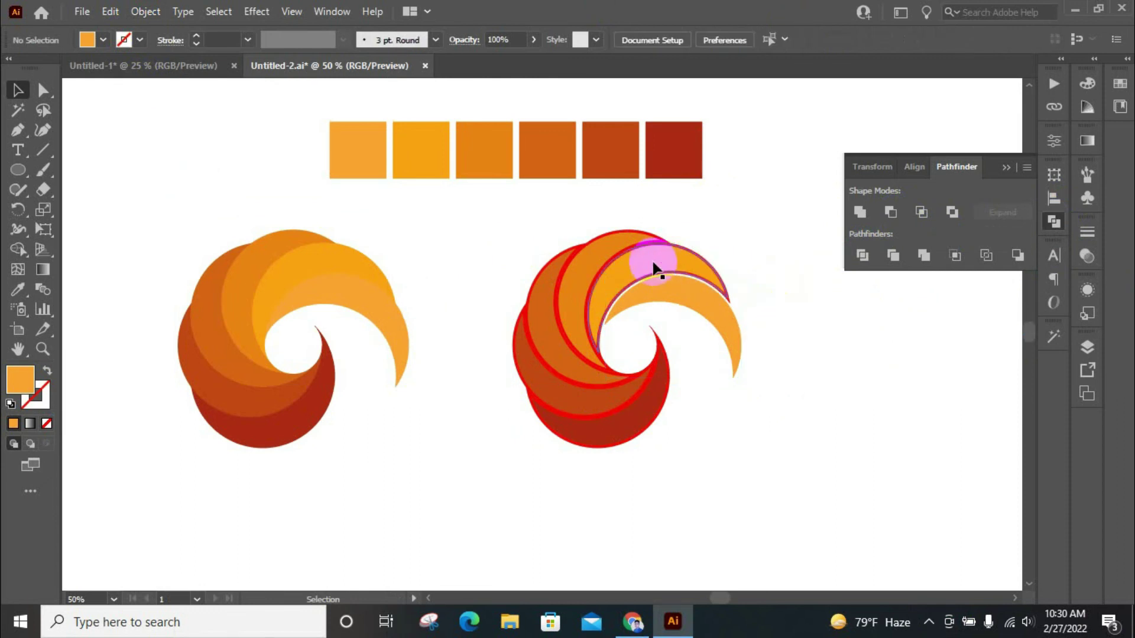
{"action": "left_click", "coordinate": [883, 221]}
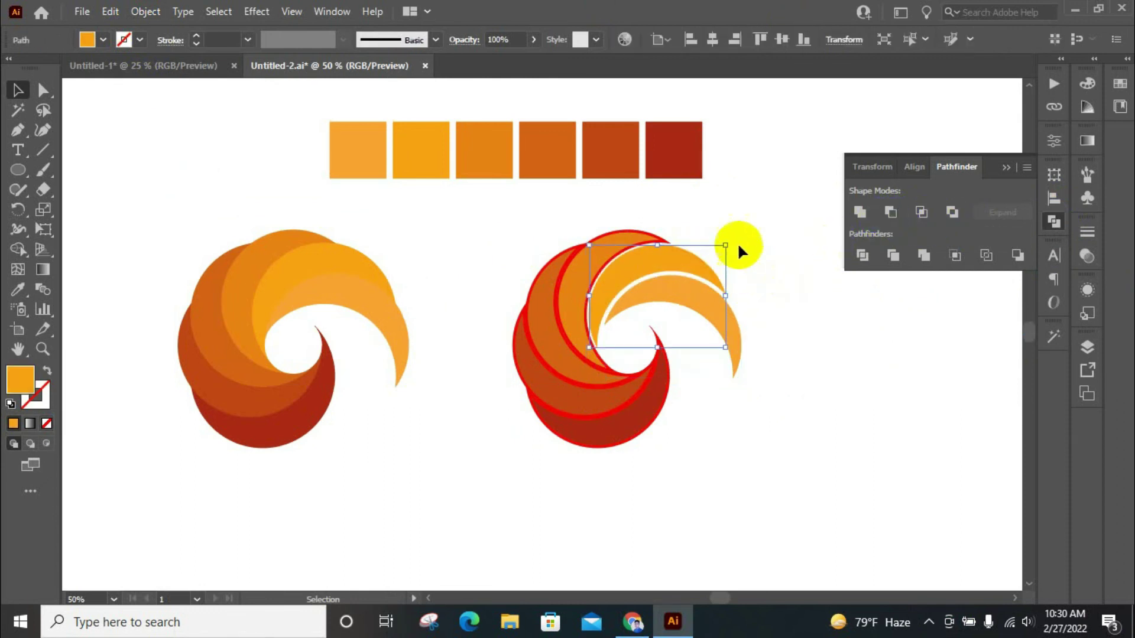
{"action": "left_click", "coordinate": [737, 242]}
{"action": "left_click", "coordinate": [612, 249]}
{"action": "left_click", "coordinate": [891, 212]}
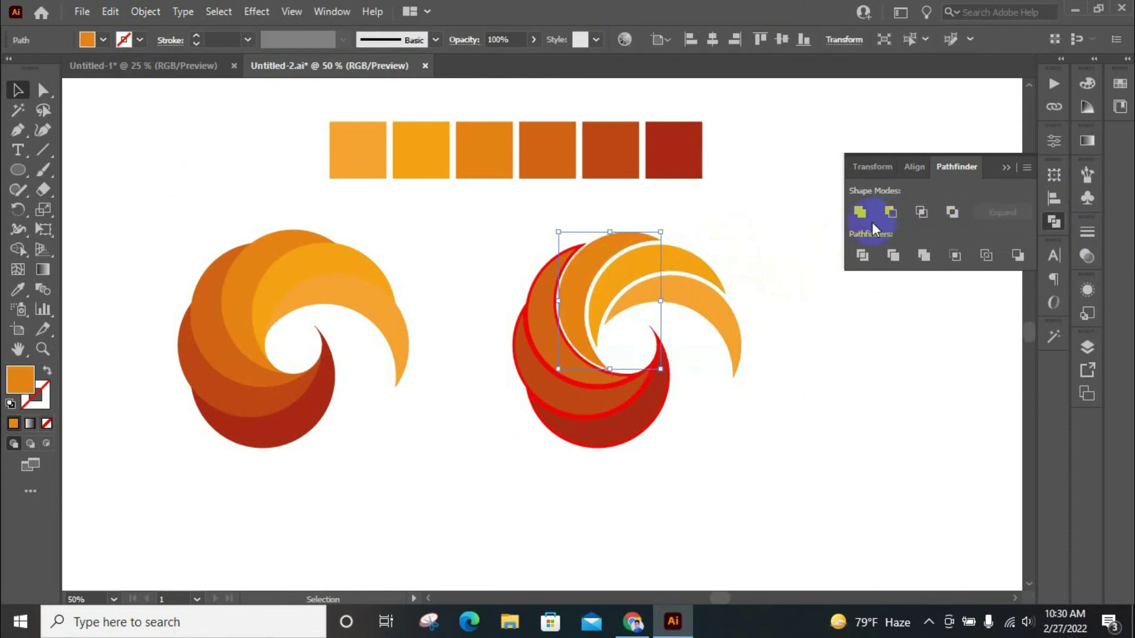
Minus Front the remaining three crescents, down to the bottom one, then deselect
{"action": "left_click", "coordinate": [747, 255]}
{"action": "left_click", "coordinate": [559, 312]}
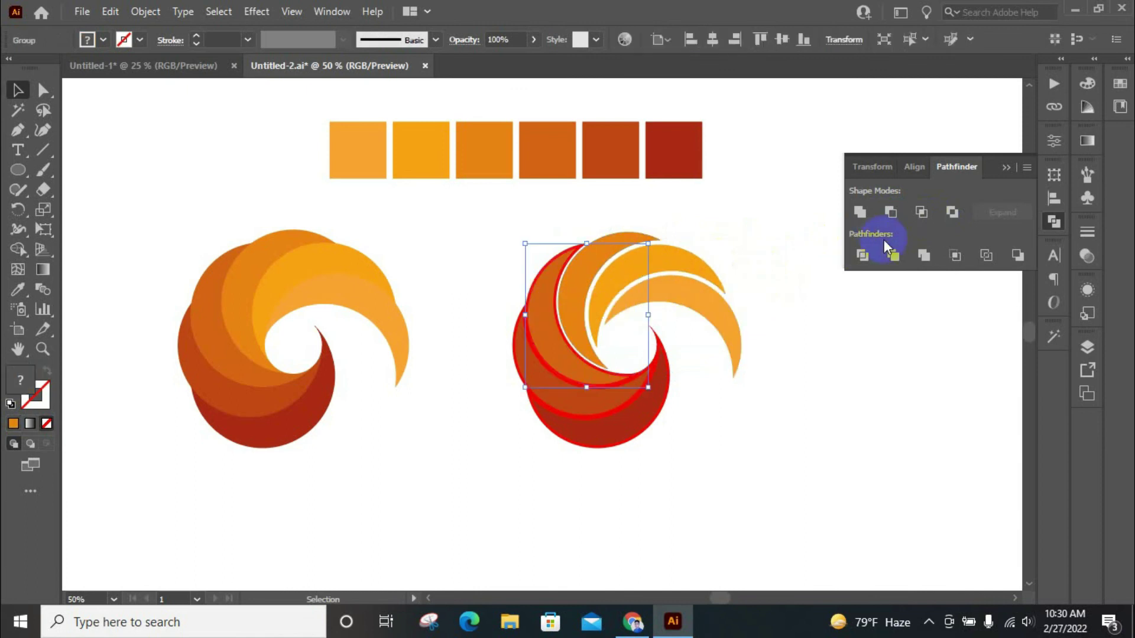
{"action": "left_click", "coordinate": [889, 216]}
{"action": "left_click", "coordinate": [758, 425]}
{"action": "left_click", "coordinate": [556, 390]}
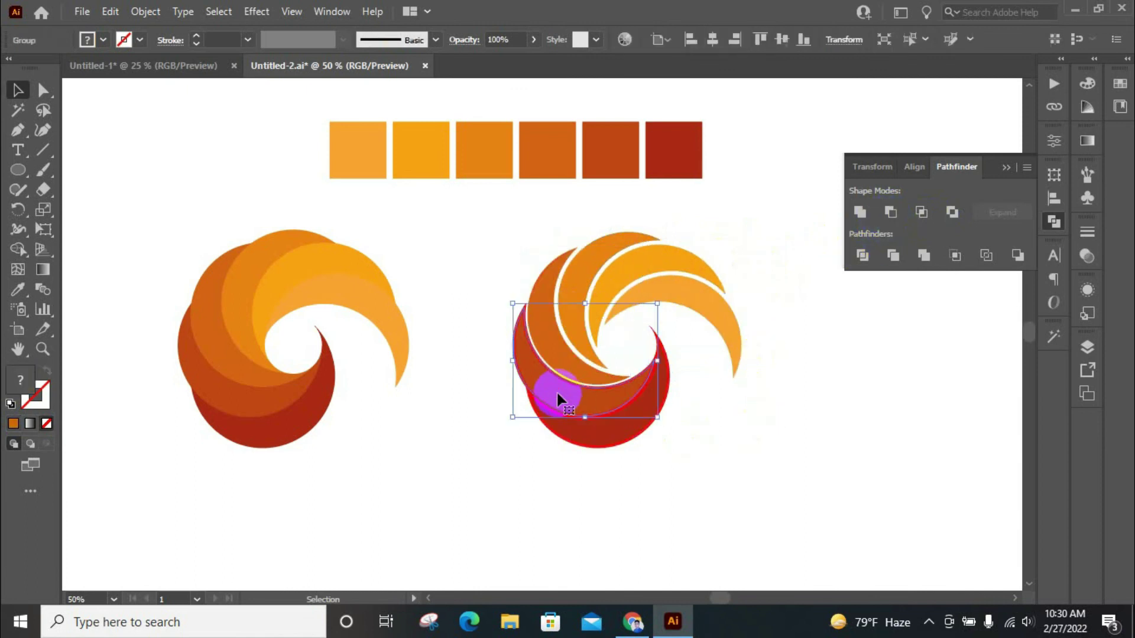
{"action": "left_click", "coordinate": [894, 213]}
{"action": "left_click", "coordinate": [797, 444]}
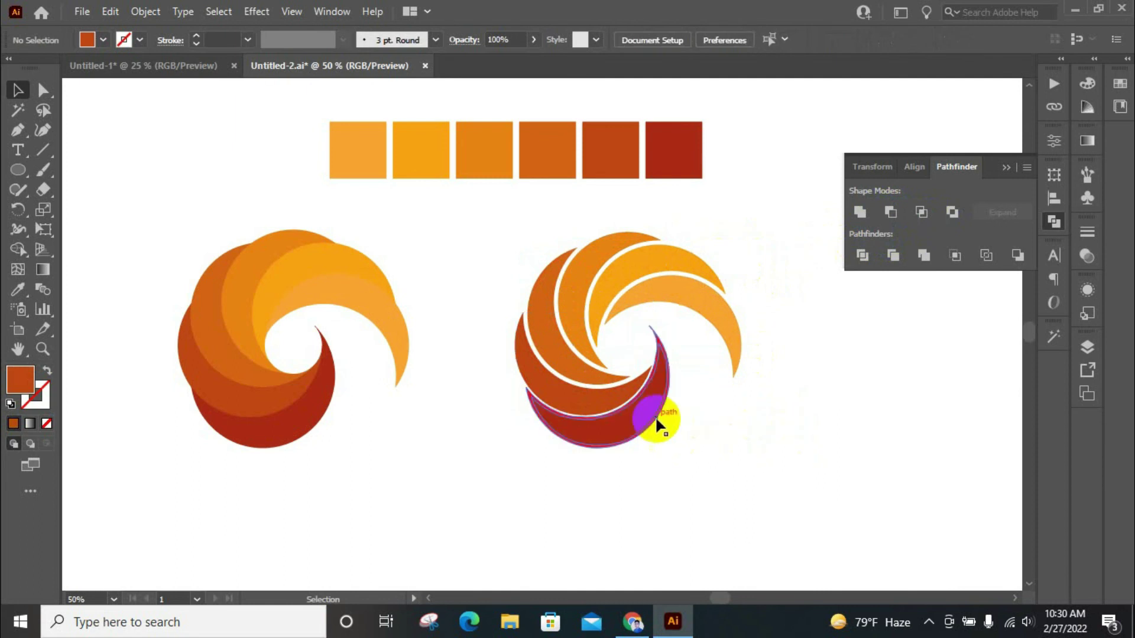
{"action": "left_click", "coordinate": [661, 417]}
{"action": "left_click", "coordinate": [900, 211]}
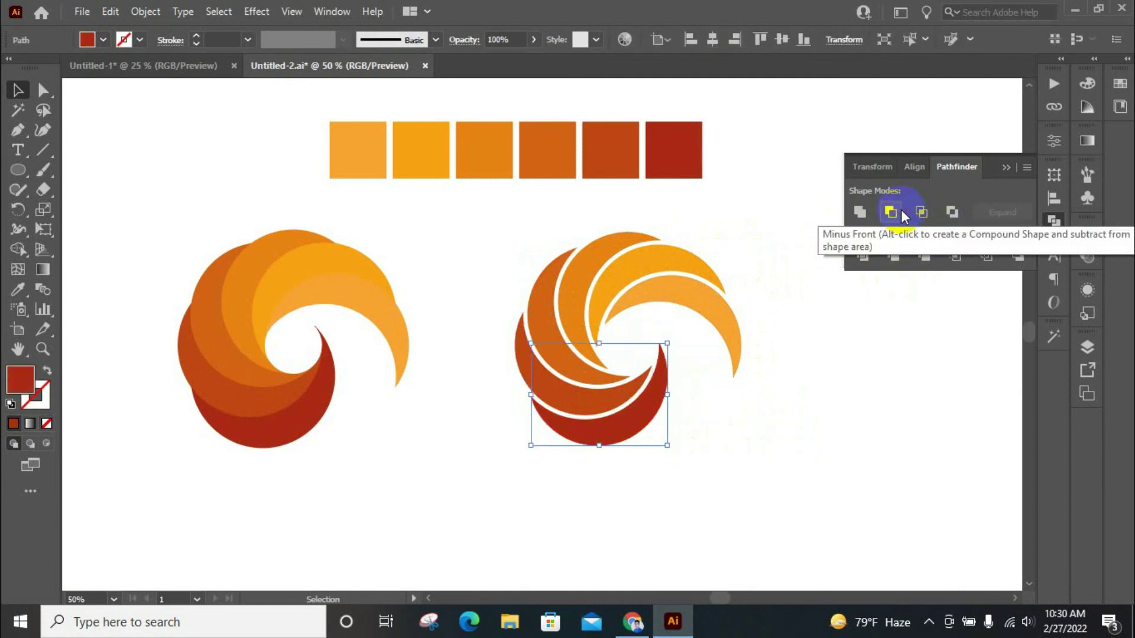
{"action": "left_click", "coordinate": [1053, 222]}
{"action": "left_click", "coordinate": [904, 334]}
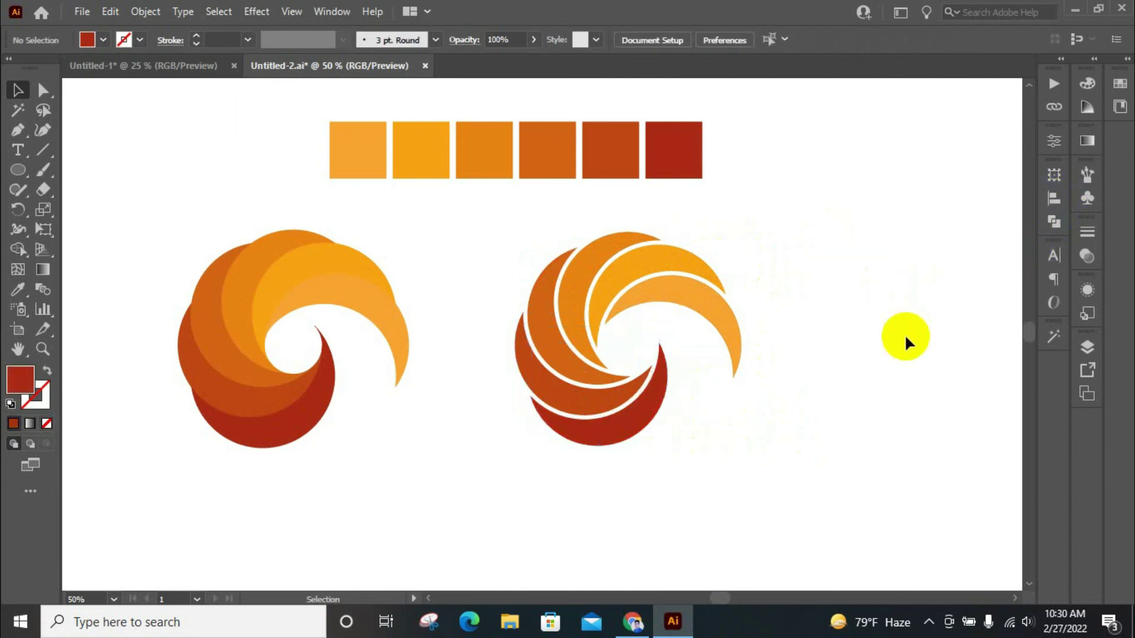
{"action": "scroll", "coordinate": [894, 323], "scroll_direction": "down", "scroll_amount": 1}
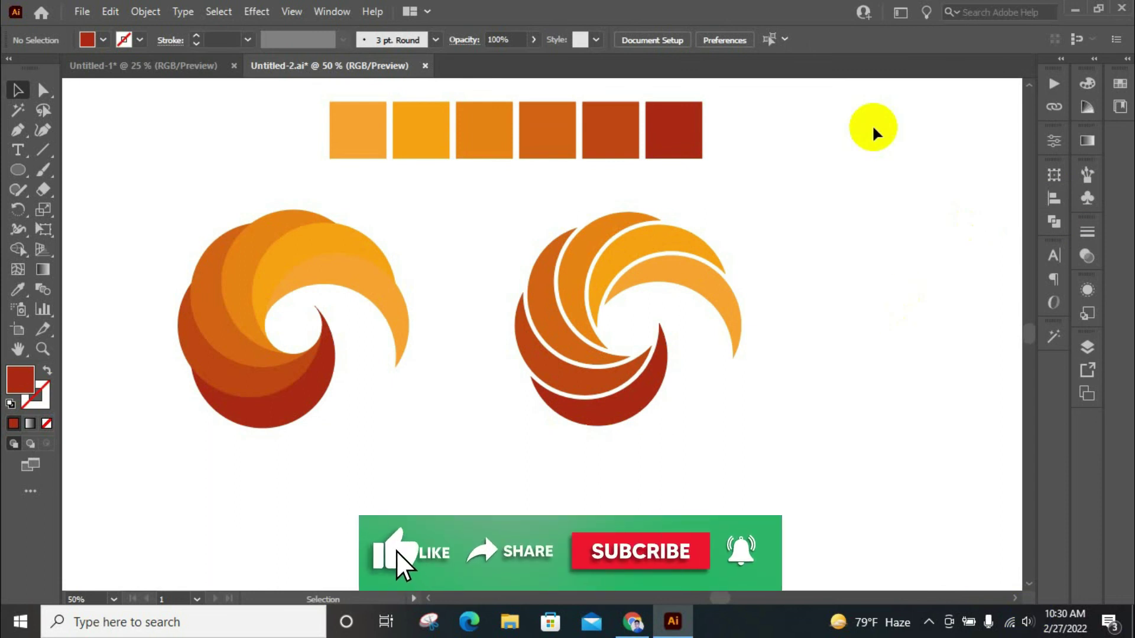
Zoom out and show both swirl logos in Full Screen Mode with Menu Bar
{"action": "left_click_drag", "start_coordinate": [583, 247], "coordinate": [578, 270]}
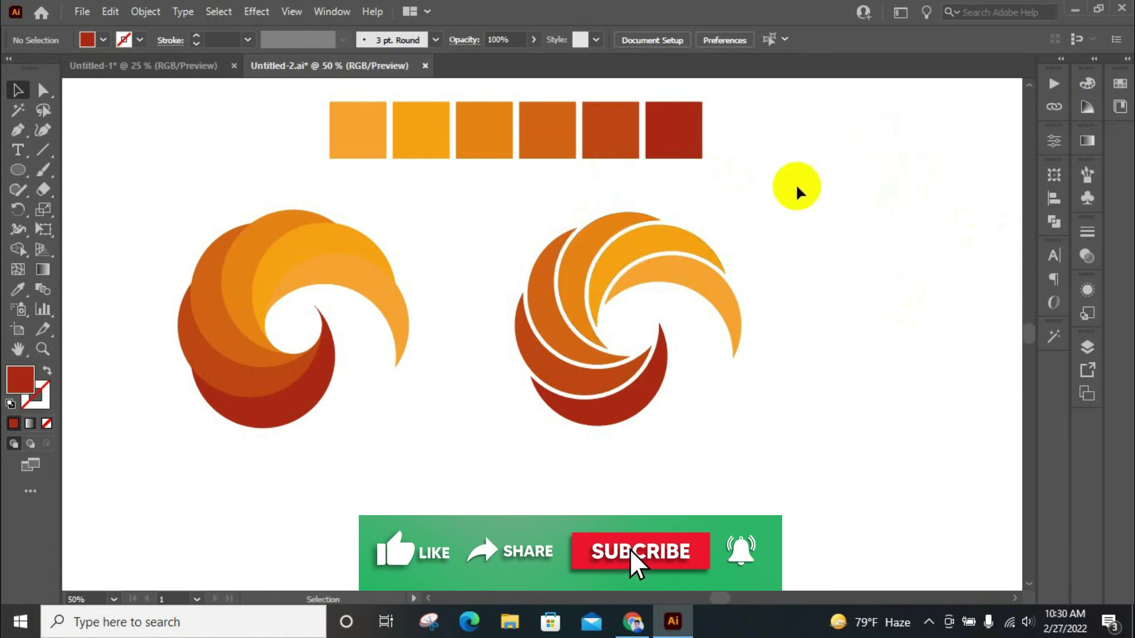
{"action": "key", "text": "ctrl+minus"}
{"action": "scroll", "coordinate": [805, 211], "scroll_direction": "up", "scroll_amount": 1}
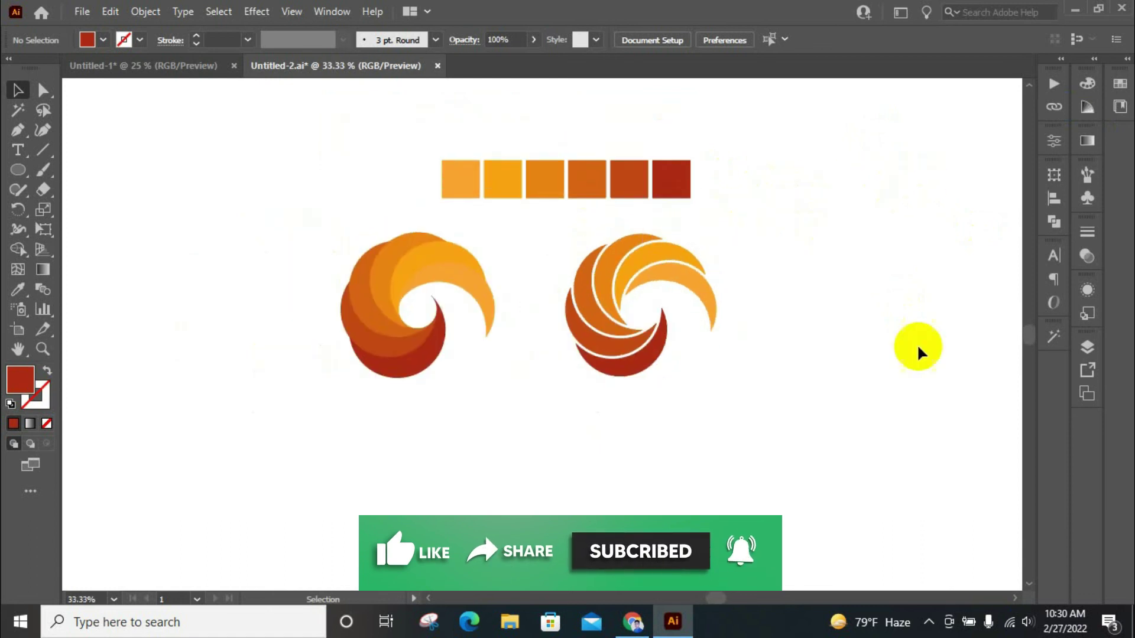
{"action": "key", "text": "f"}
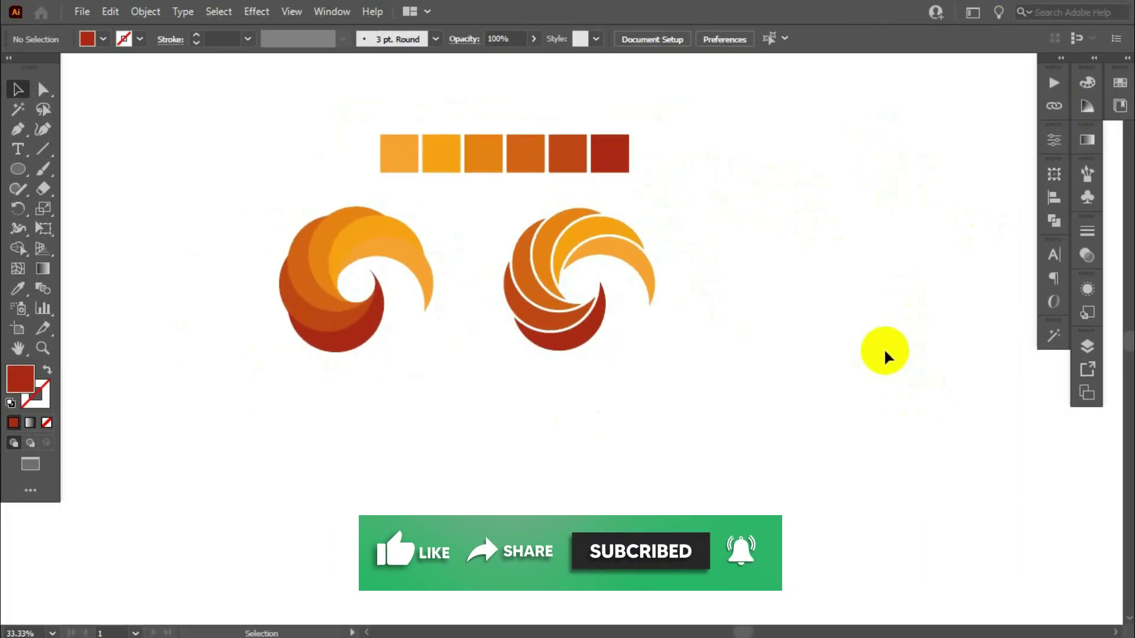